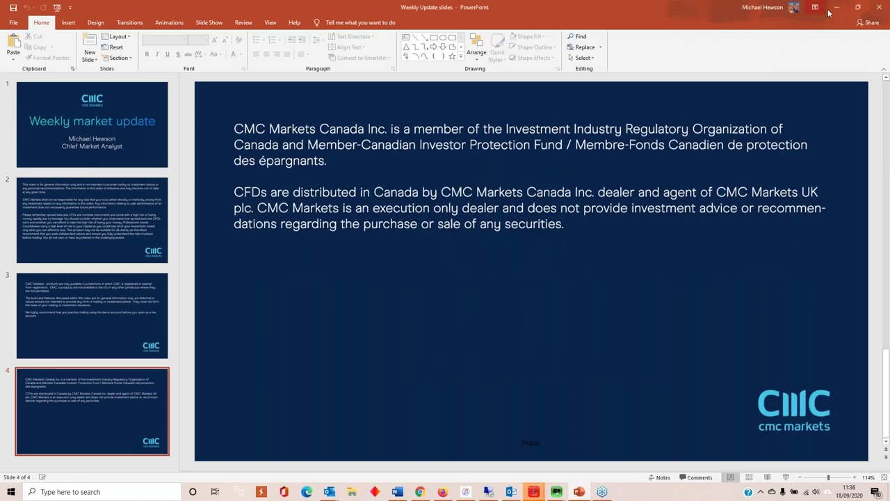
# Switch from PowerPoint to the CMC Markets platform and open the GBP/USD chart from the This week watchlist.
pyautogui.click(836, 7)
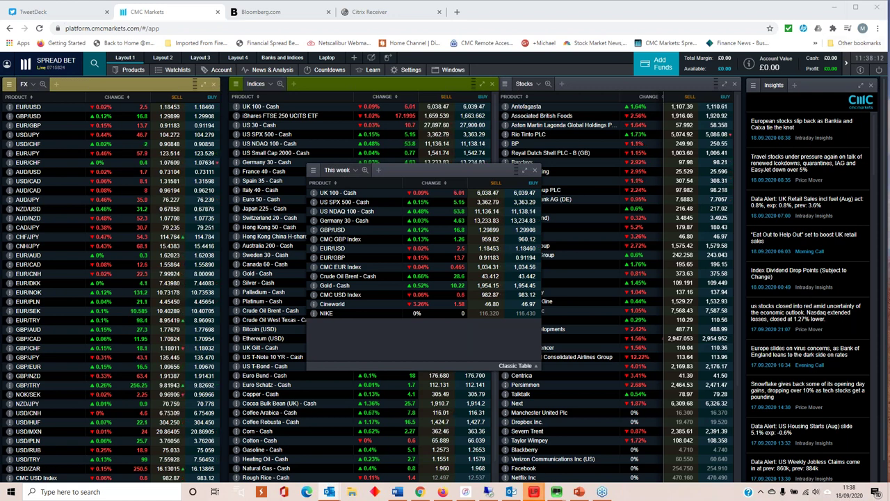
pyautogui.moveTo(454, 174); pyautogui.dragTo(336, 149)
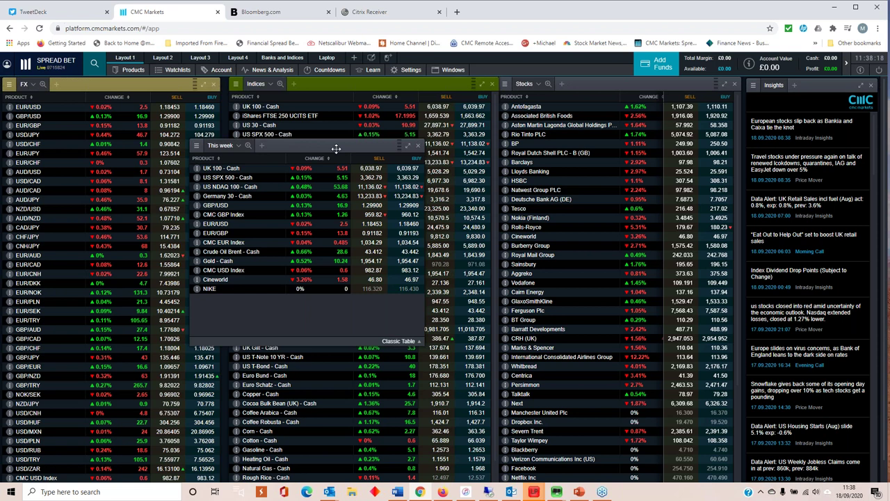
pyautogui.click(236, 207)
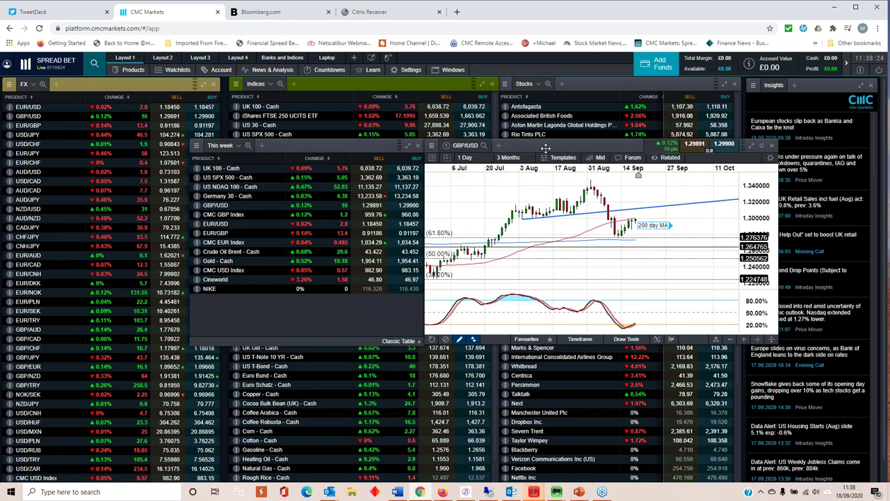
# Arrange the This week watchlist beside an enlarged GBP/USD chart, examine the recent daily prices, and close the chart.
pyautogui.moveTo(351, 151); pyautogui.dragTo(213, 173)
pyautogui.moveTo(560, 149); pyautogui.dragTo(462, 164)
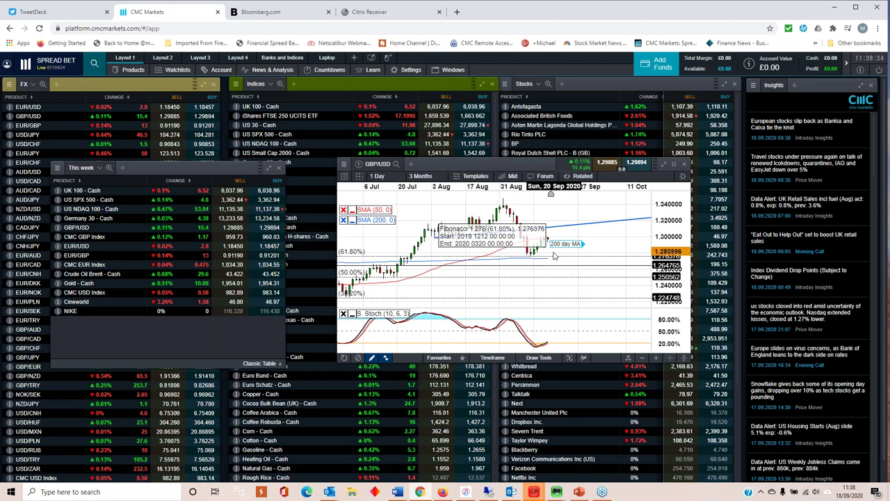
pyautogui.scroll(2, 550, 257)
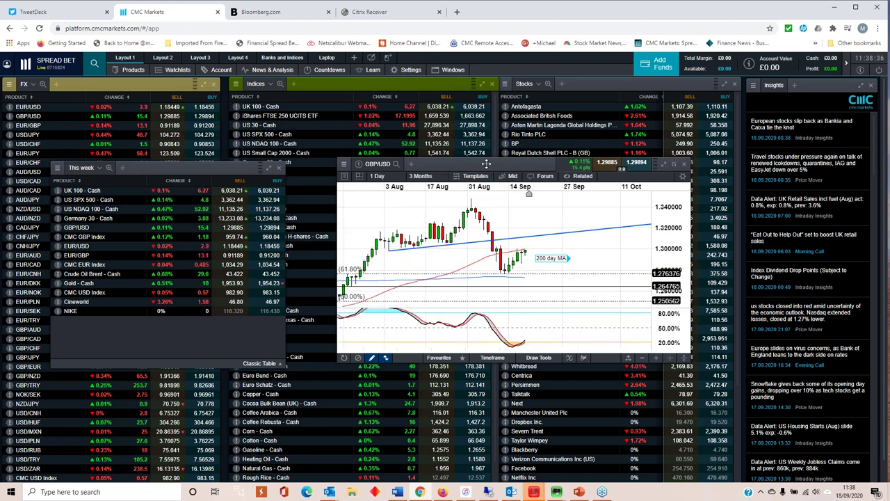
pyautogui.moveTo(685, 363); pyautogui.dragTo(644, 363)
pyautogui.click(642, 359)
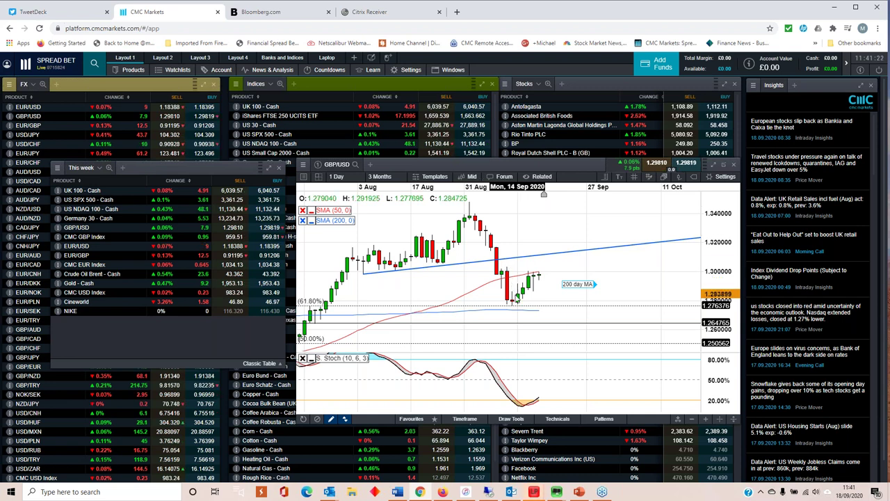
pyautogui.click(733, 165)
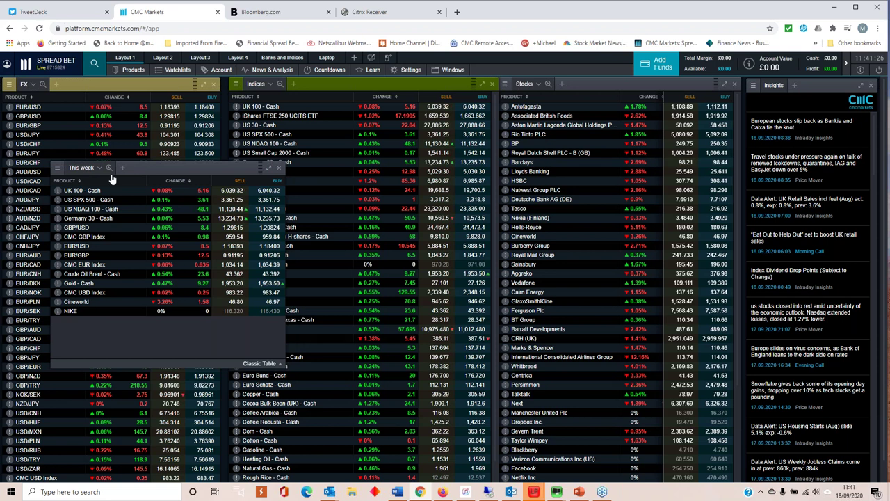
# Open the US NDAQ 100 chart, examine its daily prices over about five months against the moving averages, and close it.
pyautogui.click(271, 143)
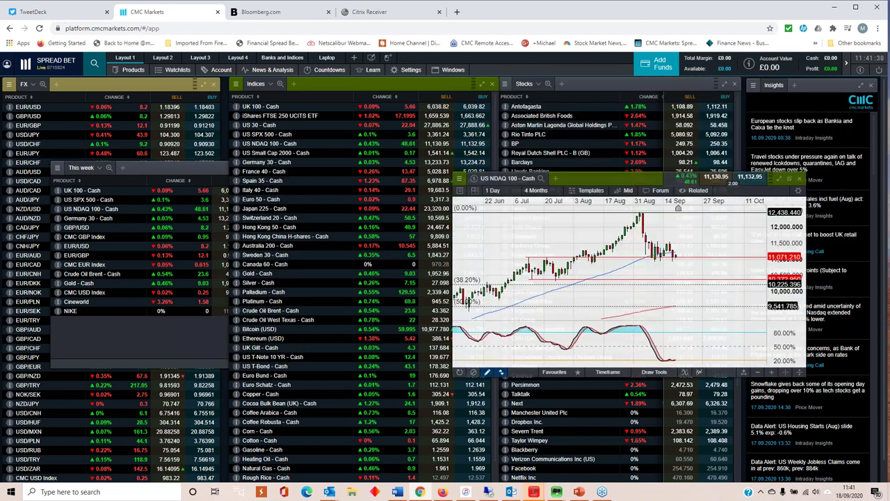
pyautogui.scroll(-1, 484, 301)
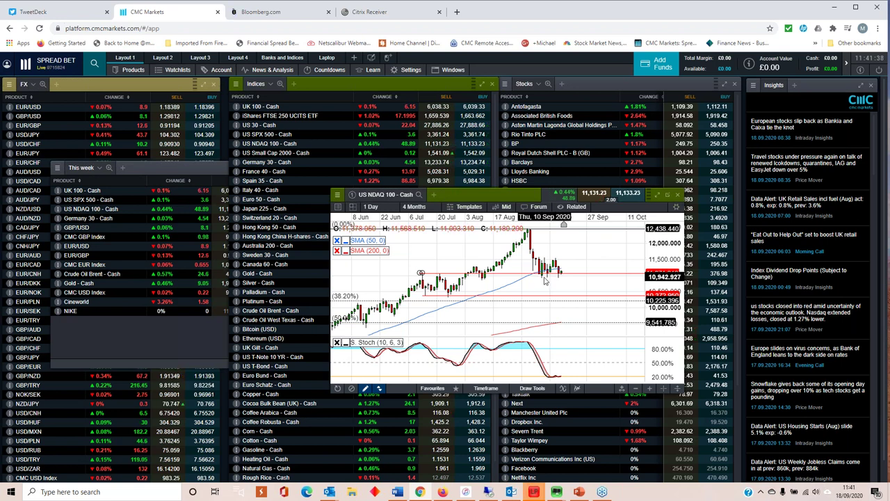
pyautogui.scroll(-1, 556, 278)
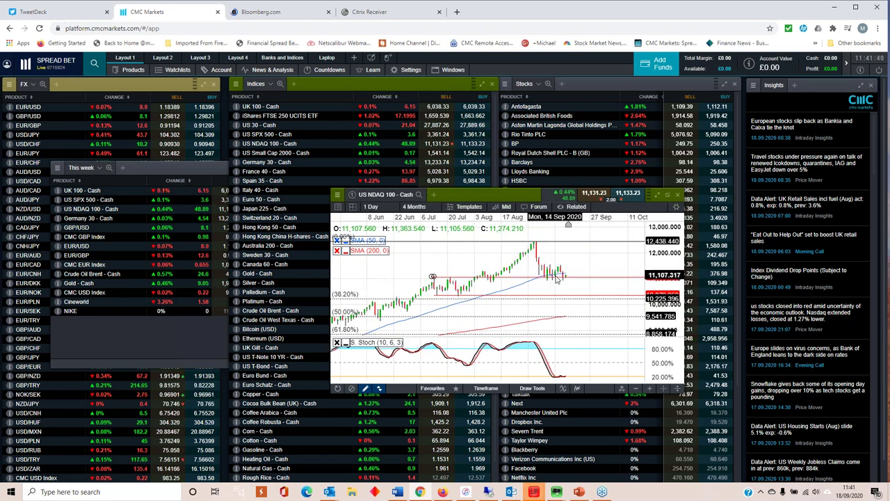
pyautogui.scroll(-1, 571, 280)
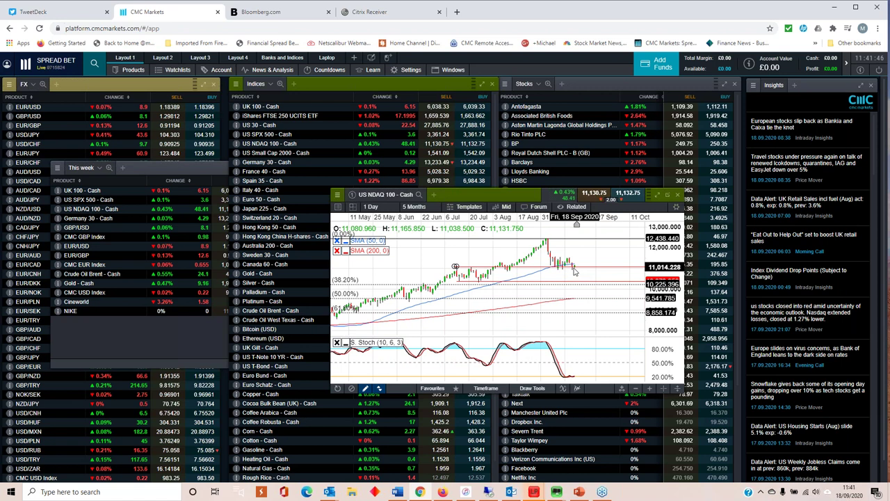
pyautogui.scroll(-1, 574, 271)
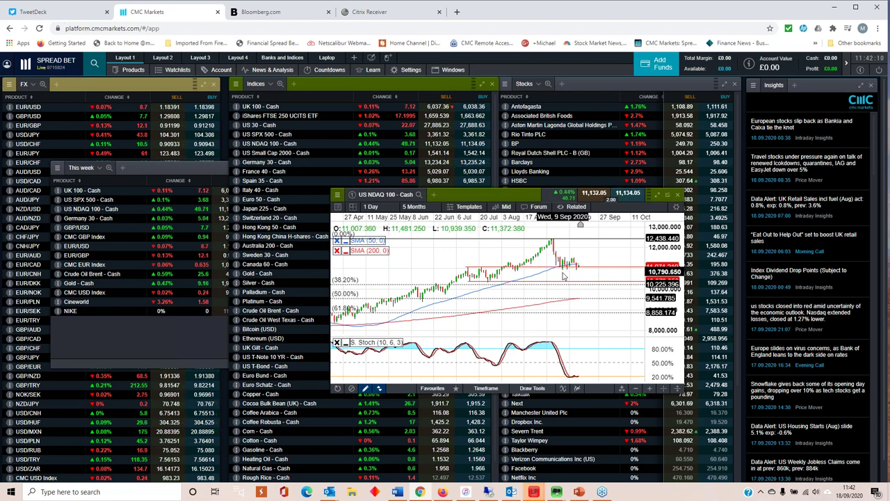
pyautogui.click(677, 194)
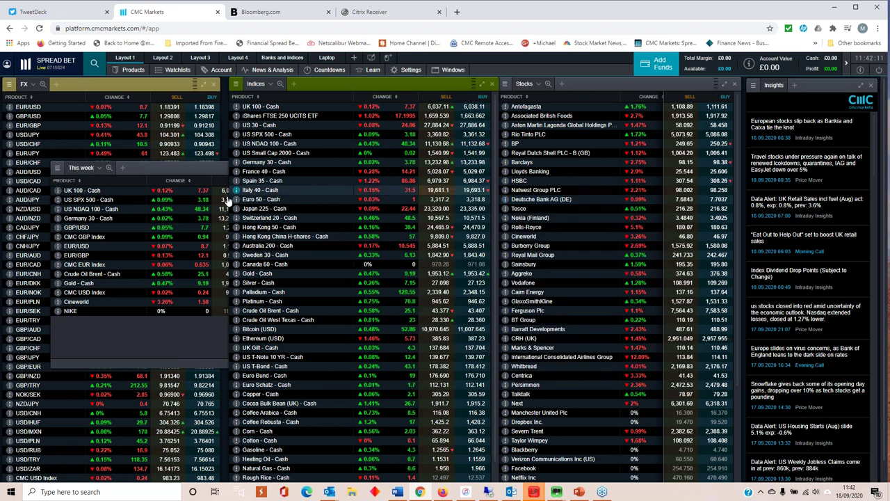
# Open the US SPX 500 chart from the watchlist, examine the rising trendline support over four to seven months, and close it.
pyautogui.click(71, 200)
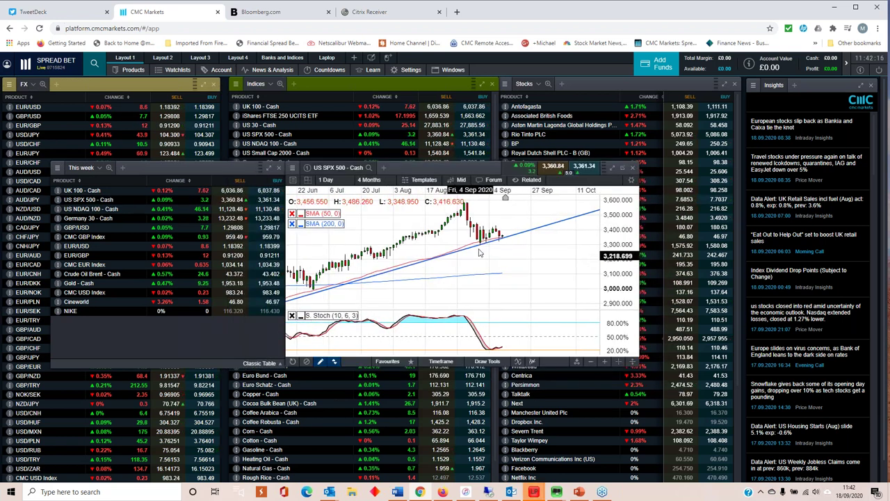
pyautogui.scroll(-1, 487, 264)
pyautogui.scroll(-2, 490, 262)
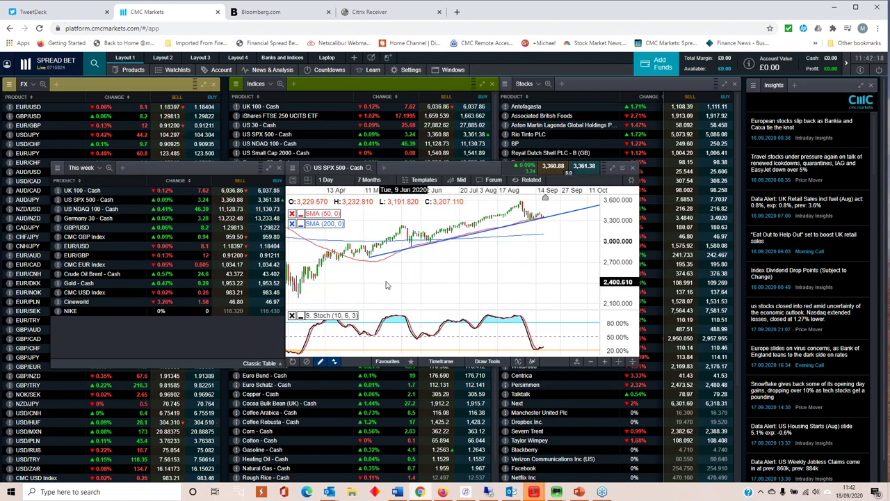
pyautogui.scroll(2, 429, 275)
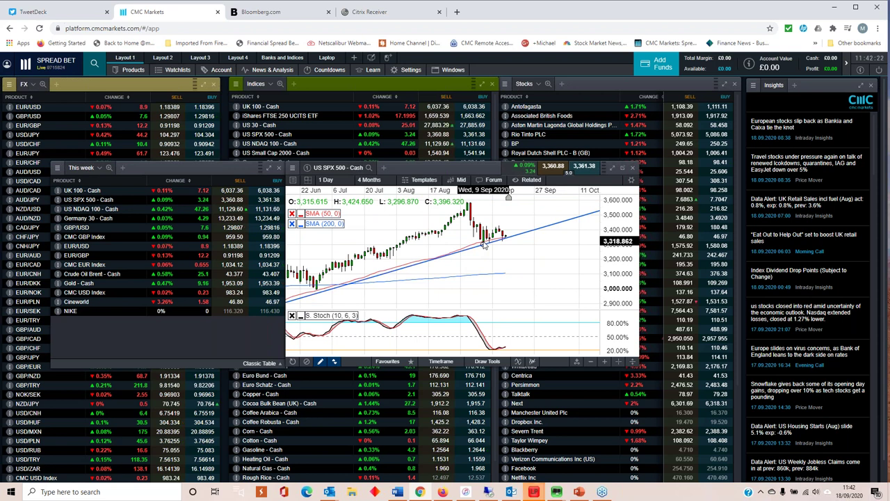
pyautogui.scroll(-2, 485, 267)
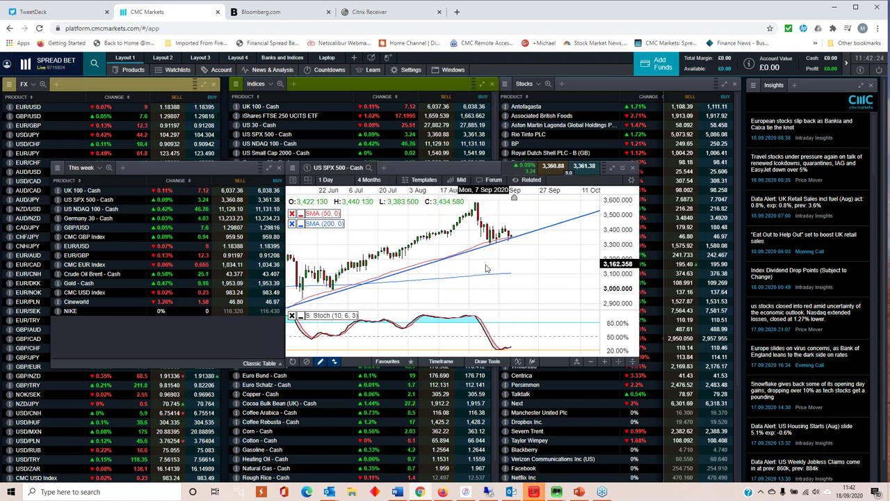
pyautogui.scroll(-1, 486, 267)
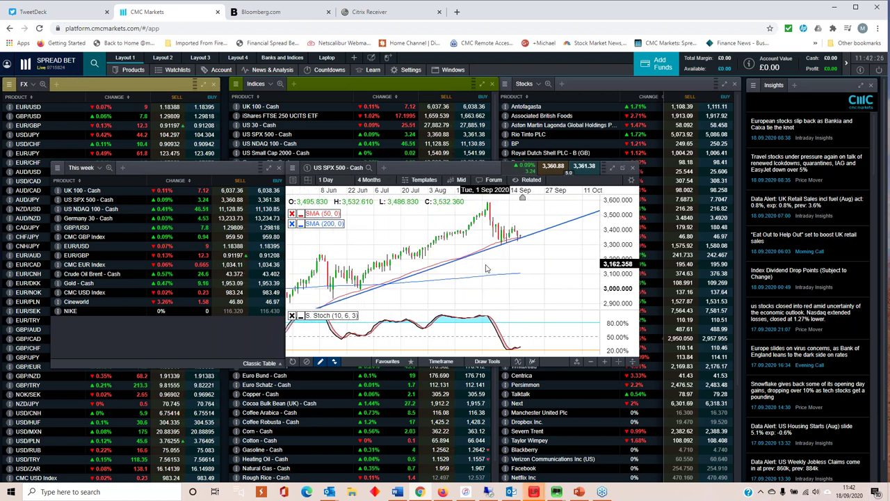
pyautogui.scroll(-1, 486, 269)
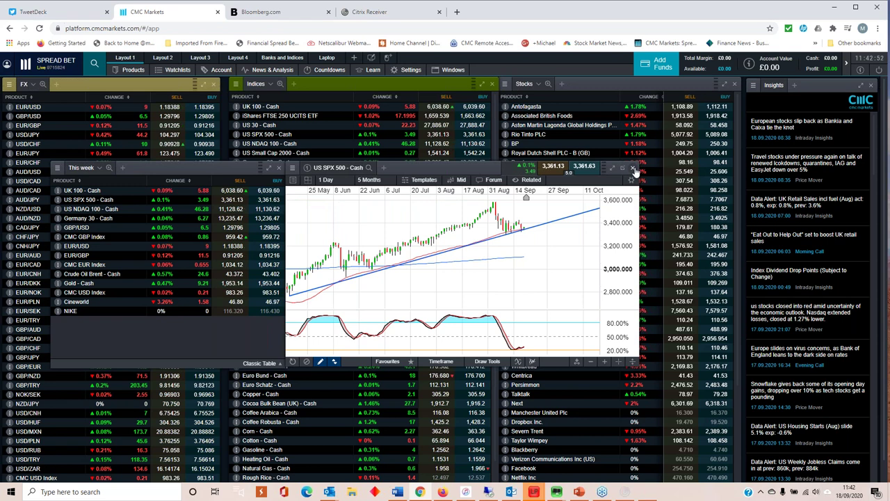
pyautogui.click(632, 168)
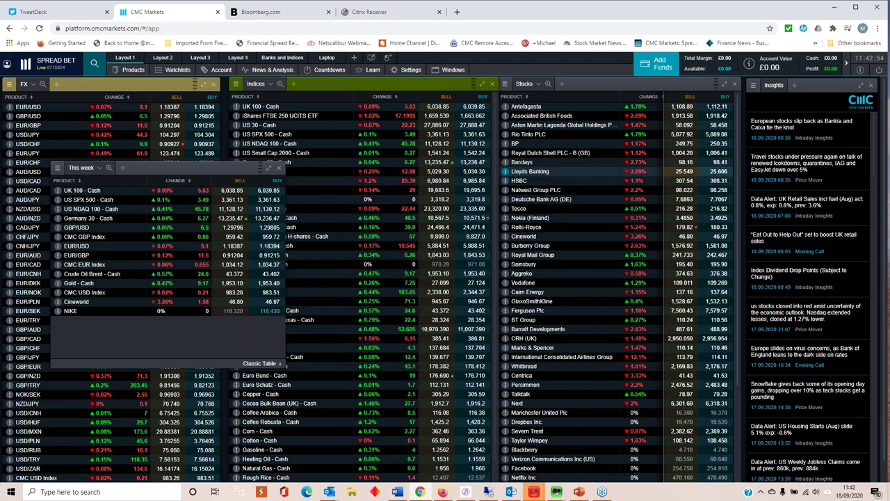
# Reposition the This week watchlist and open the Germany 30 chart to examine its rising trendline, closing the chart when done.
pyautogui.moveTo(177, 170); pyautogui.dragTo(189, 190)
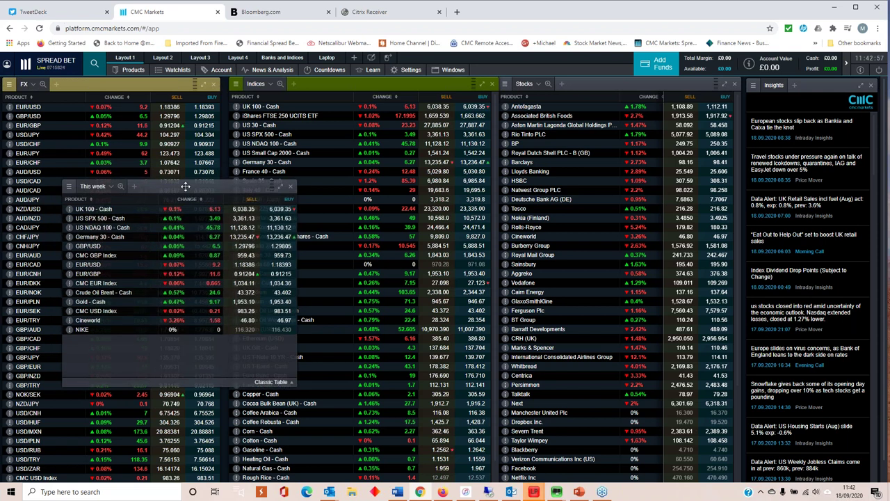
pyautogui.click(105, 237)
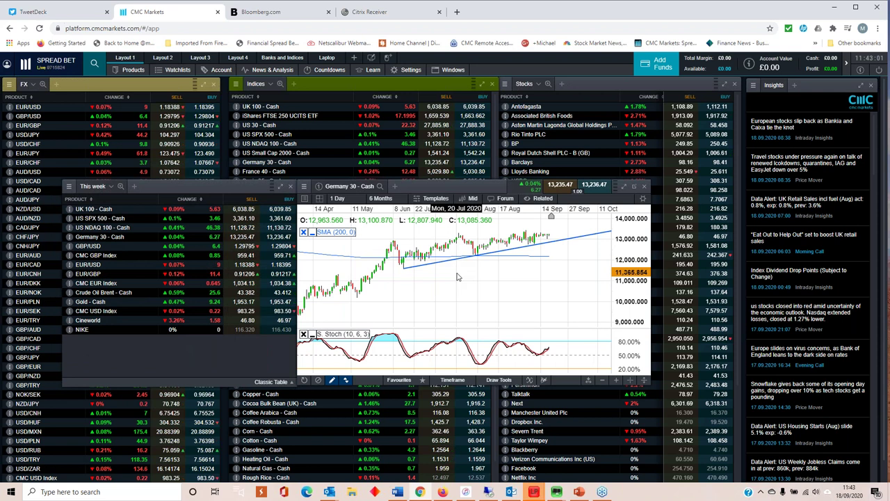
pyautogui.scroll(3, 473, 244)
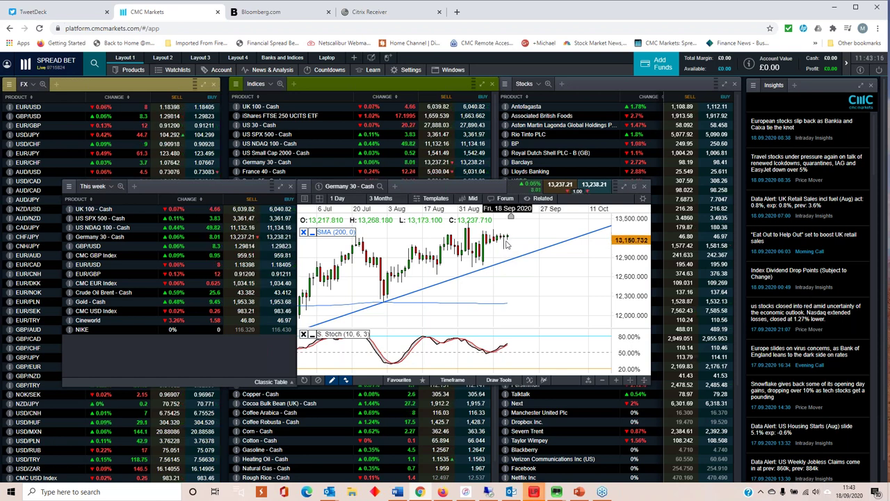
pyautogui.scroll(-1, 506, 240)
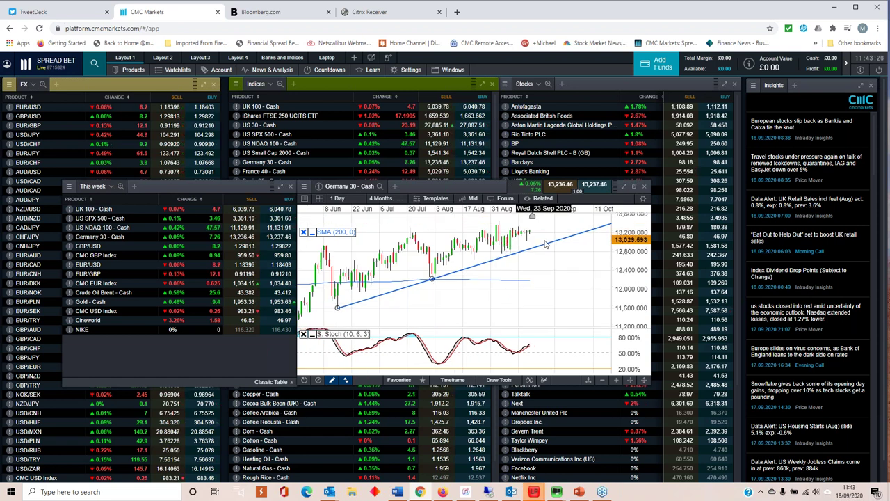
pyautogui.scroll(-1, 514, 247)
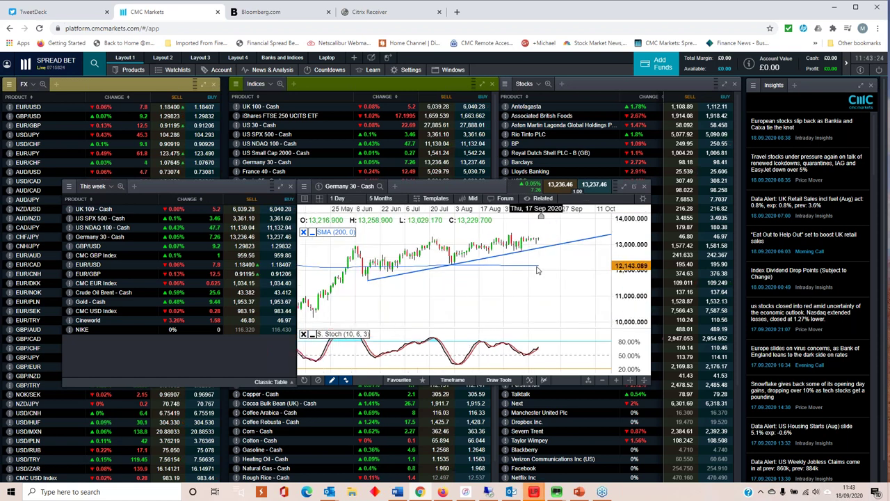
pyautogui.click(644, 187)
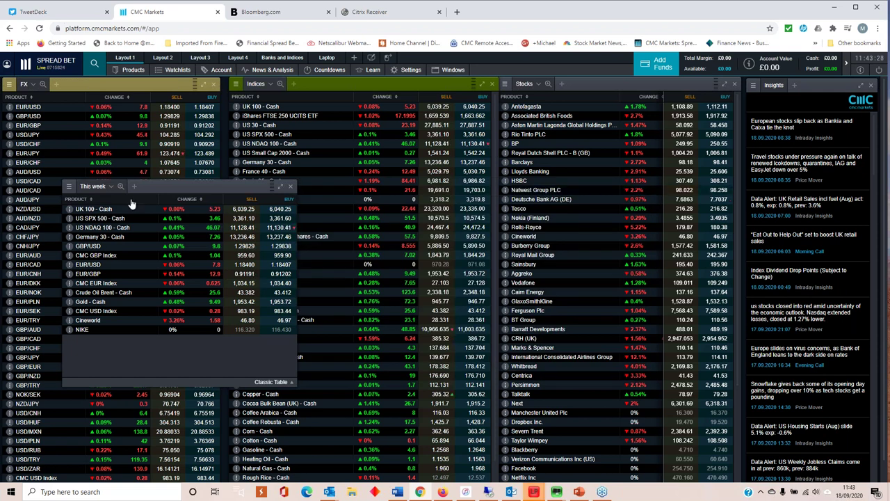
# Open the UK 100 chart from the watchlist, examine the descending channel over about six months, and close it.
pyautogui.click(88, 209)
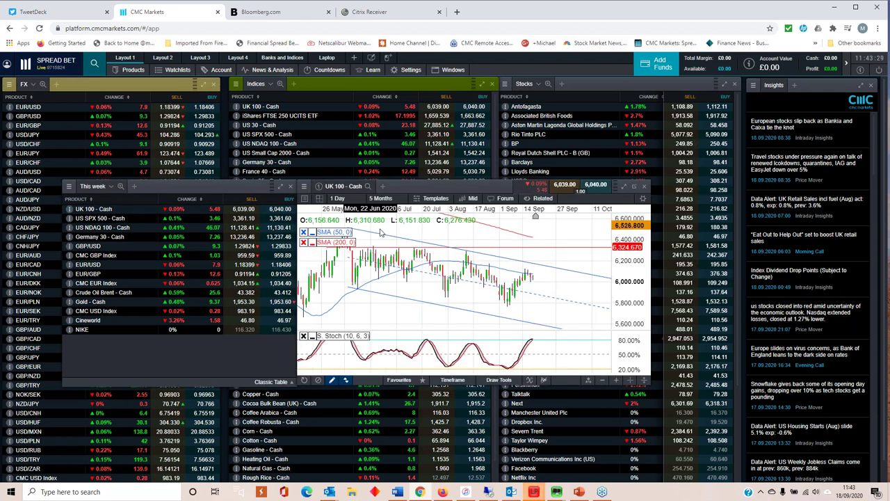
pyautogui.scroll(-2, 382, 240)
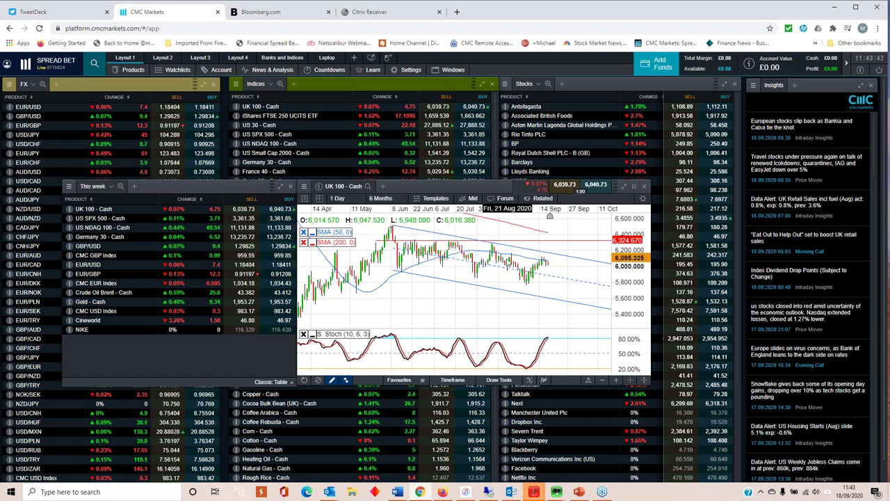
pyautogui.scroll(2, 513, 264)
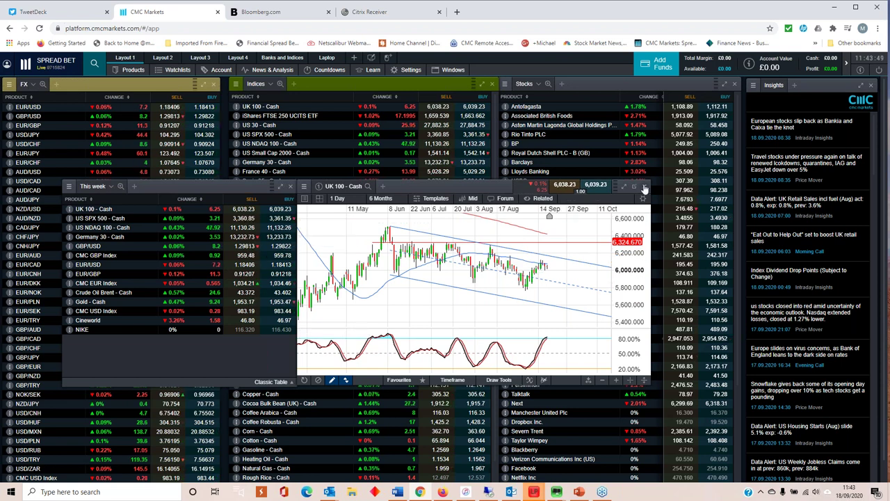
pyautogui.click(644, 187)
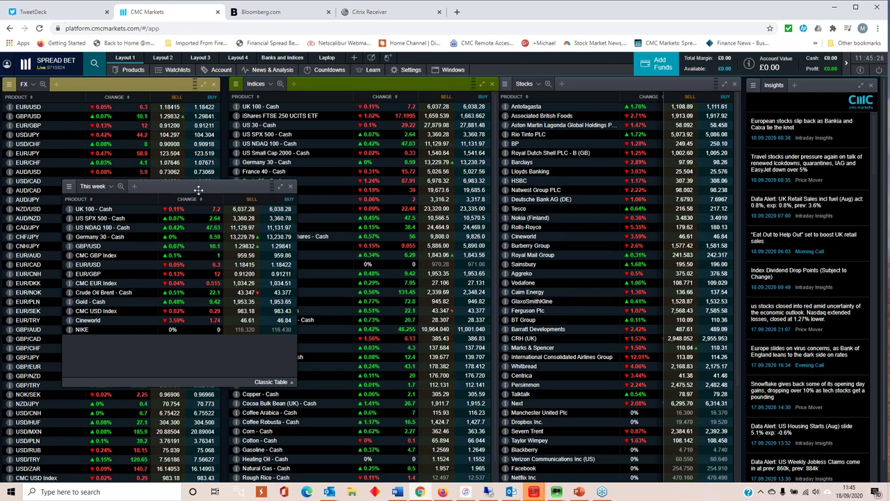
# Open the EUR/USD chart from the This week watchlist, place the two windows side by side, and enlarge the chart.
pyautogui.moveTo(240, 191); pyautogui.dragTo(477, 192)
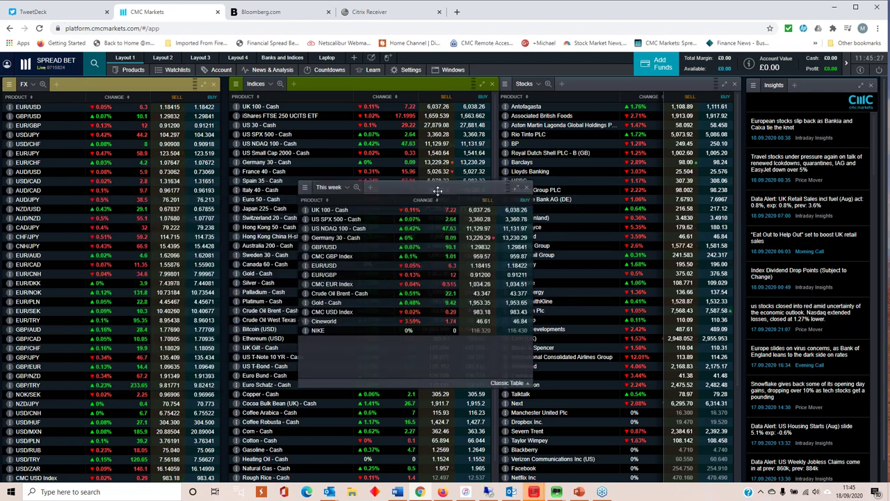
pyautogui.doubleClick(324, 265)
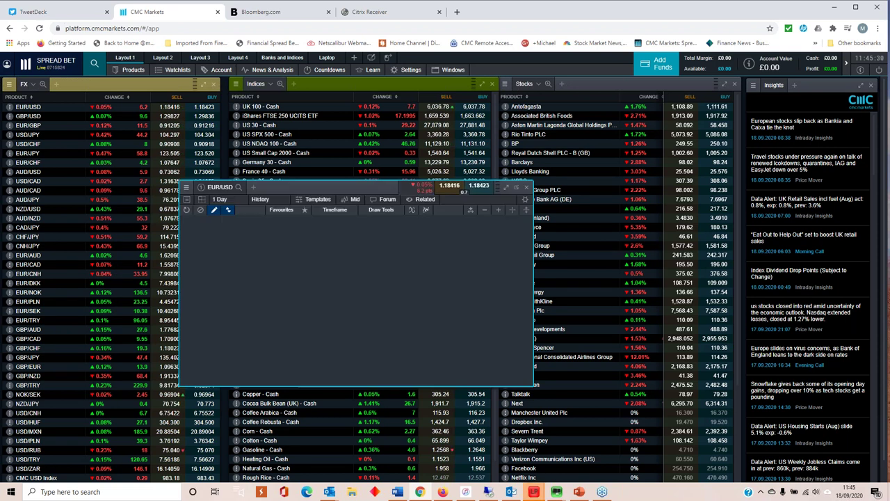
pyautogui.moveTo(312, 187); pyautogui.dragTo(241, 167)
pyautogui.moveTo(489, 188); pyautogui.dragTo(696, 187)
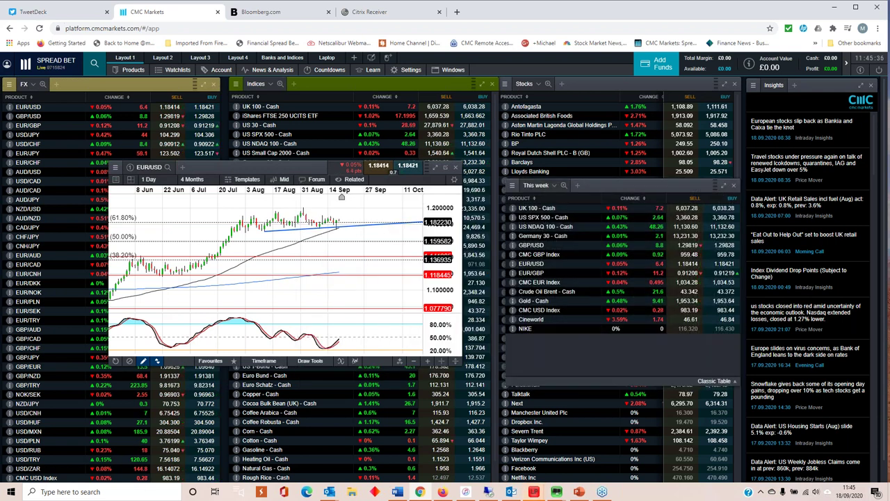
pyautogui.moveTo(279, 169); pyautogui.dragTo(205, 163)
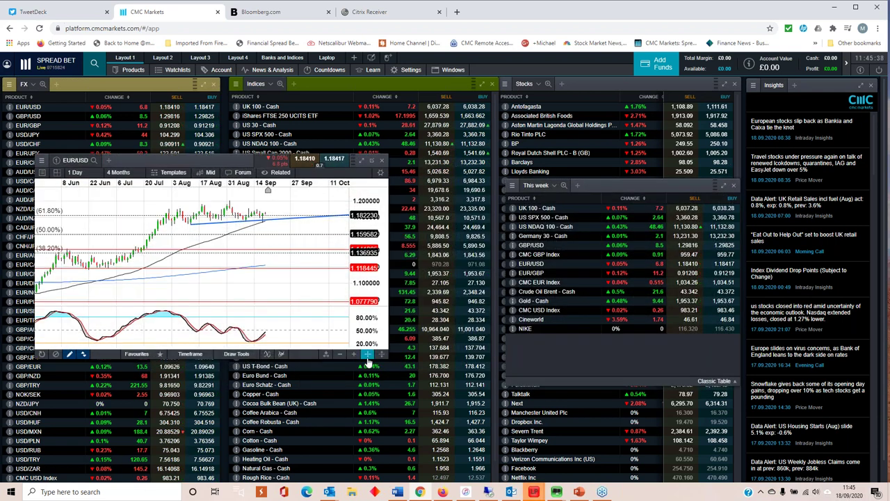
pyautogui.moveTo(391, 359); pyautogui.dragTo(475, 426)
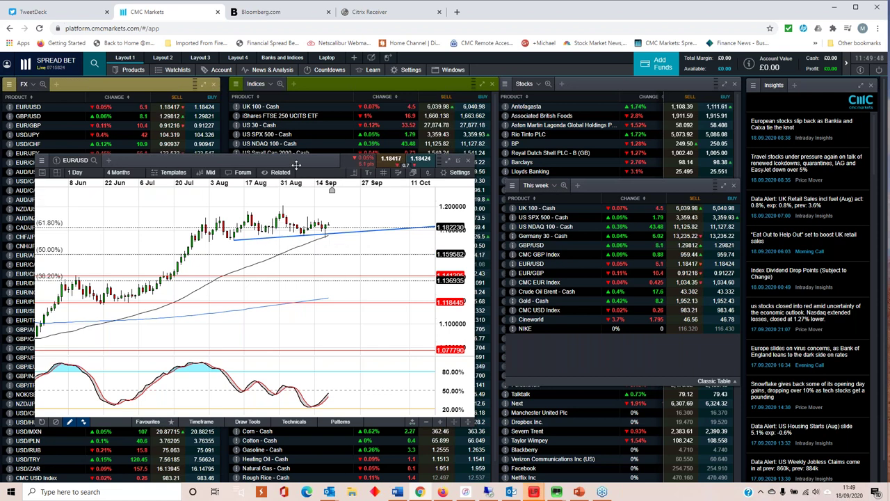
# Arrange the EUR/USD chart beside the This week watchlist, examine its rising trendline over four to five months, and close the chart.
pyautogui.moveTo(293, 163); pyautogui.dragTo(313, 160)
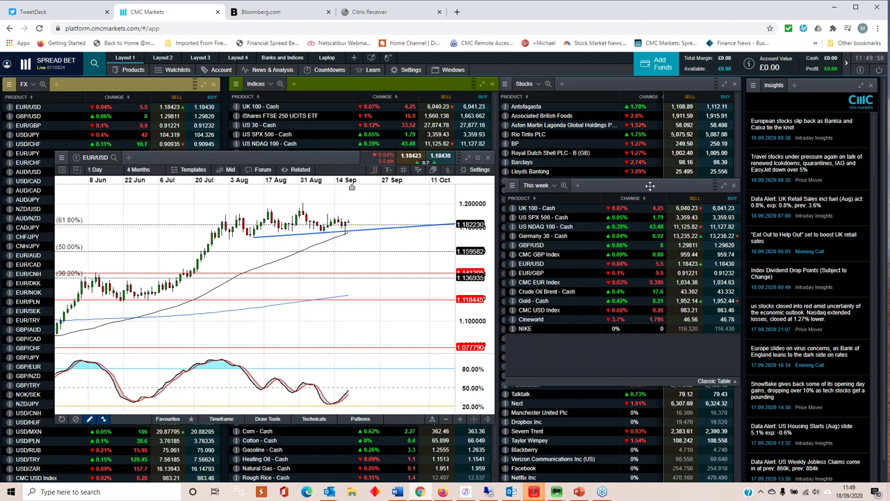
pyautogui.moveTo(649, 186); pyautogui.dragTo(708, 157)
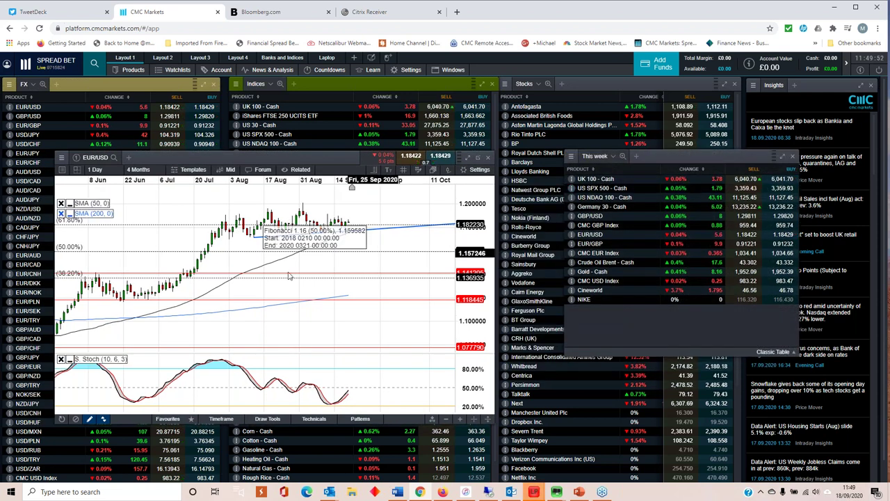
pyautogui.scroll(2, 265, 282)
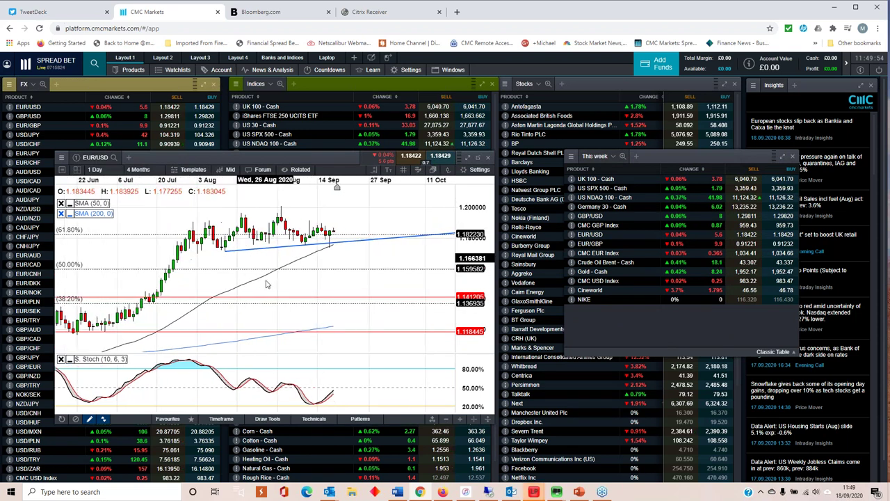
pyautogui.scroll(-3, 334, 259)
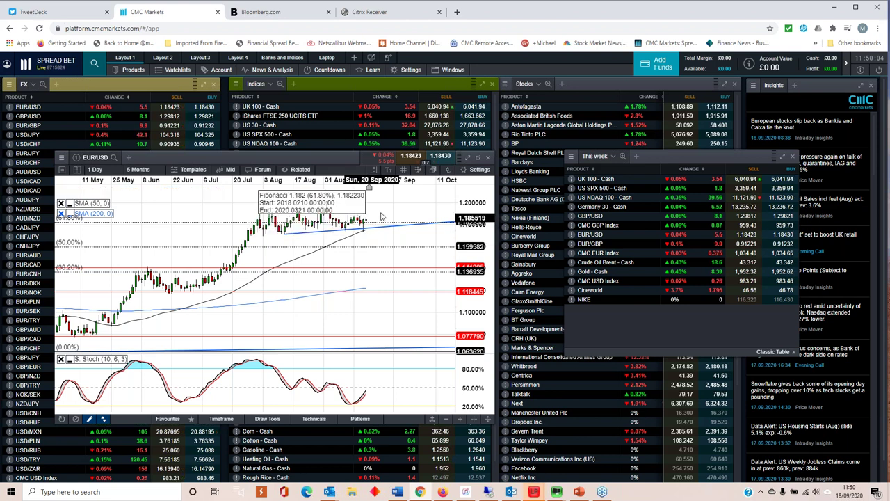
pyautogui.scroll(2, 368, 216)
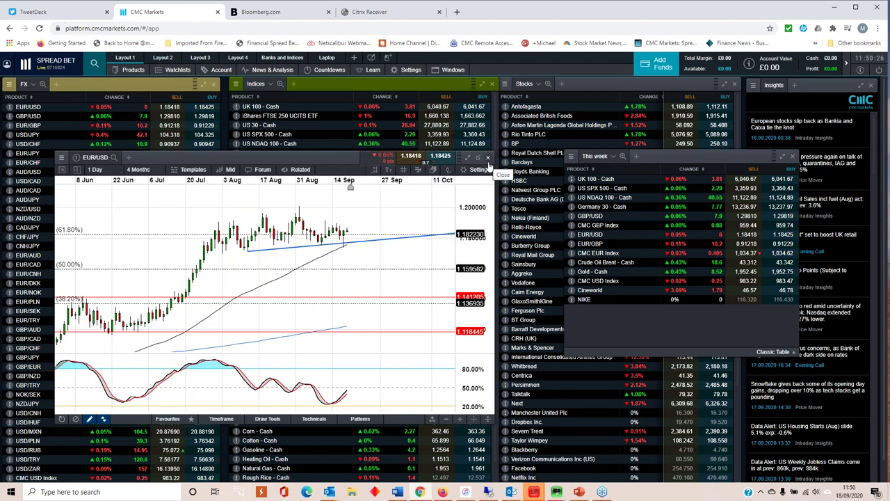
pyautogui.click(487, 157)
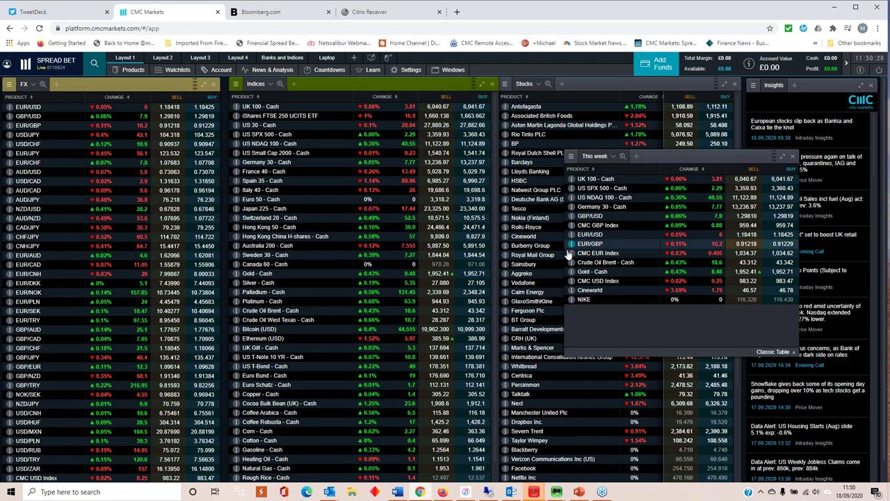
# Open the CMC EUR Index chart from the watchlist, examine its rising trendline over six to nine months, and close it.
pyautogui.click(589, 253)
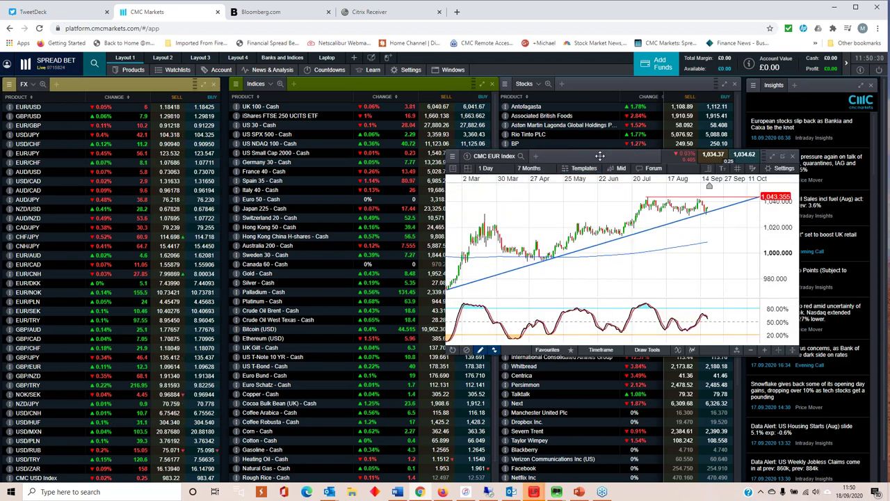
pyautogui.moveTo(598, 156); pyautogui.dragTo(255, 147)
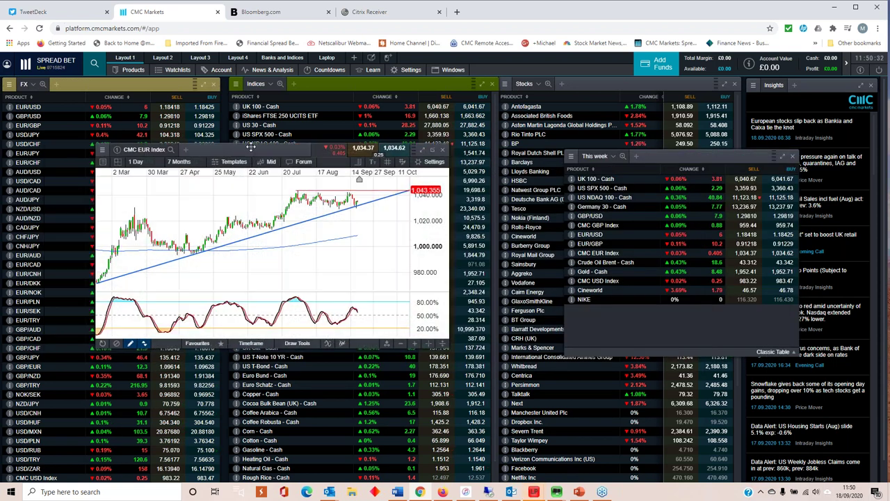
pyautogui.scroll(-2, 155, 285)
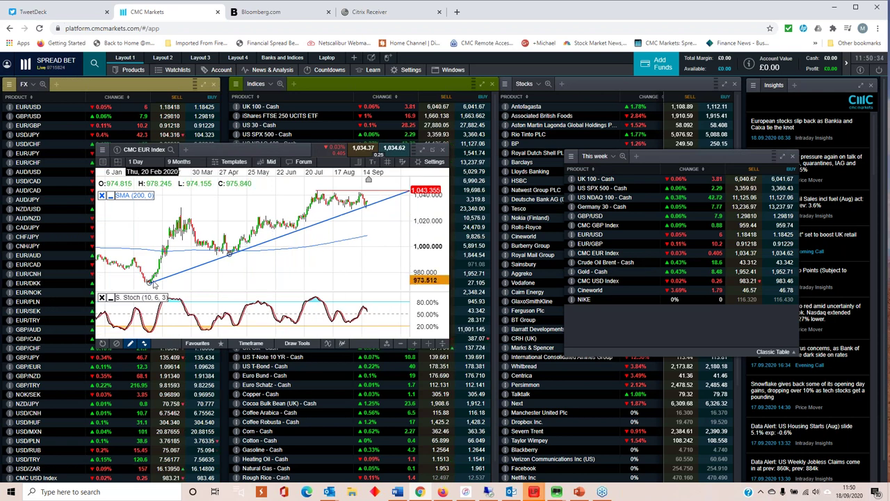
pyautogui.scroll(2, 280, 251)
pyautogui.scroll(1, 280, 251)
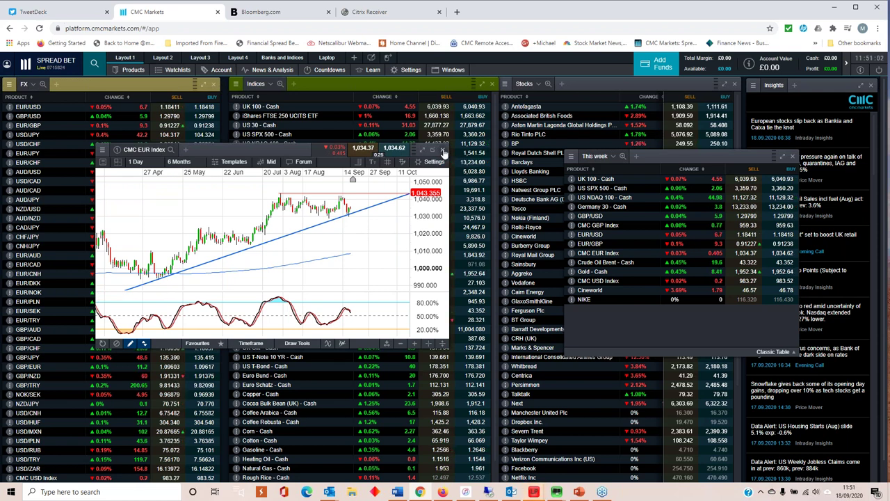
pyautogui.click(444, 151)
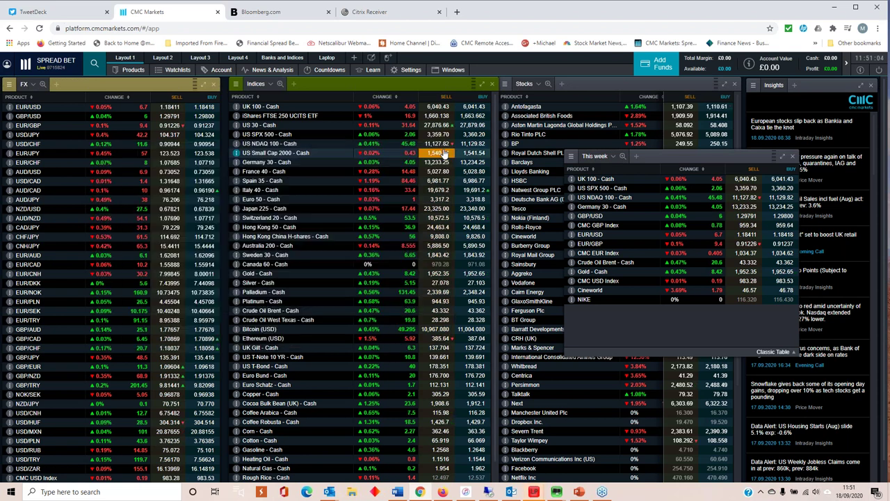
# Open and enlarge the EUR/GBP chart, examine the descending channel over four to five months, and close the chart.
pyautogui.click(583, 245)
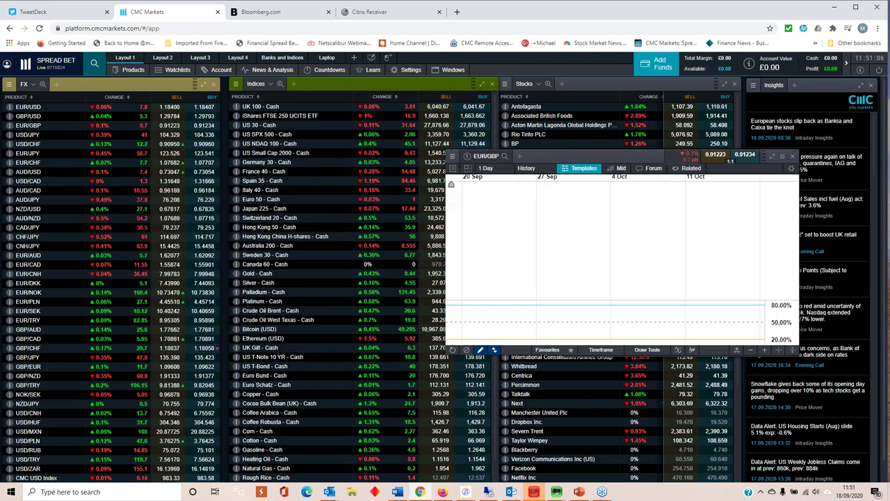
pyautogui.moveTo(537, 161); pyautogui.dragTo(179, 158)
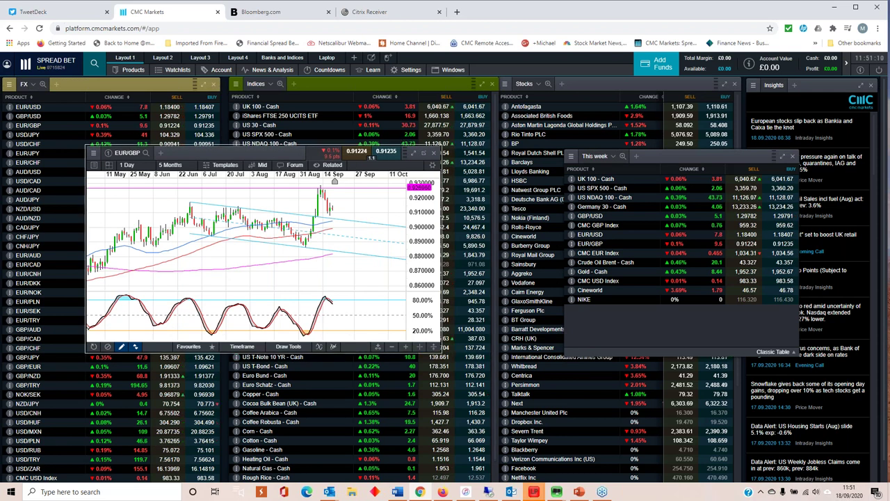
pyautogui.moveTo(440, 351); pyautogui.dragTo(540, 420)
pyautogui.scroll(2, 402, 300)
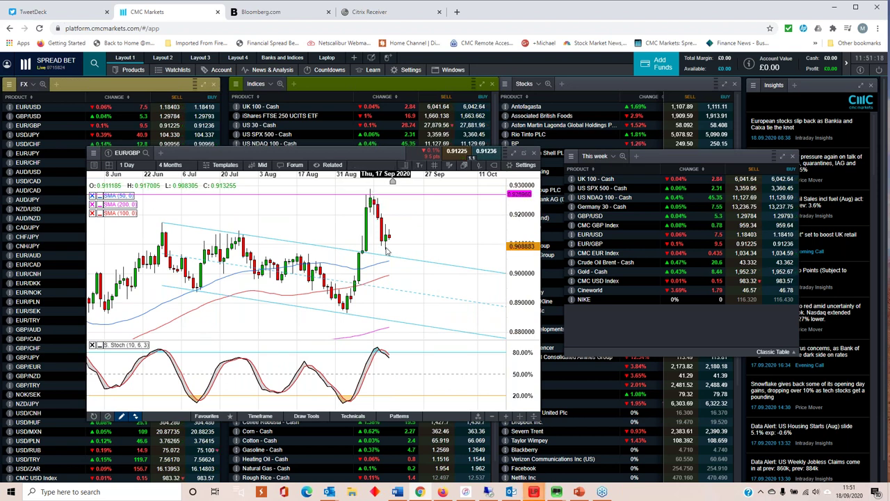
pyautogui.moveTo(389, 258)
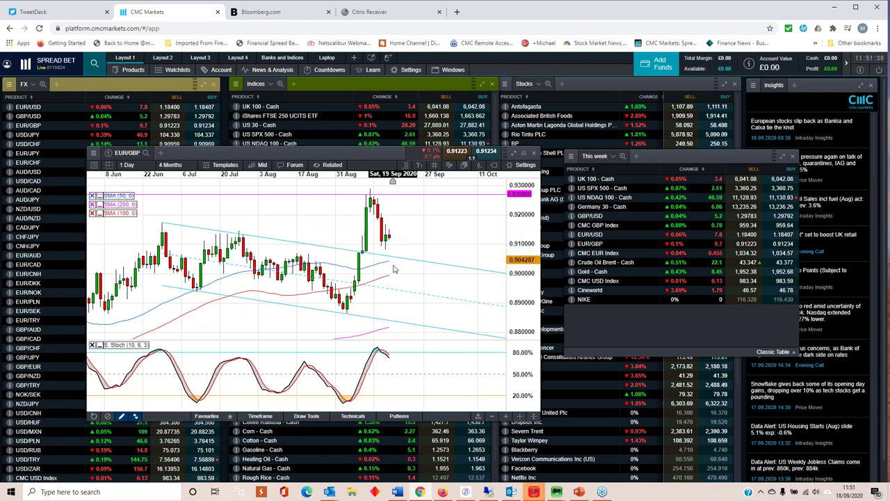
pyautogui.scroll(-2, 360, 246)
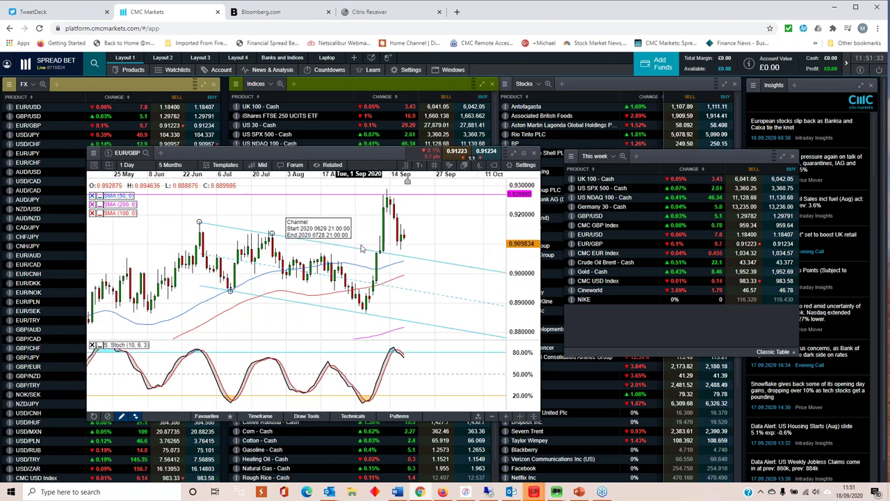
pyautogui.scroll(1, 360, 247)
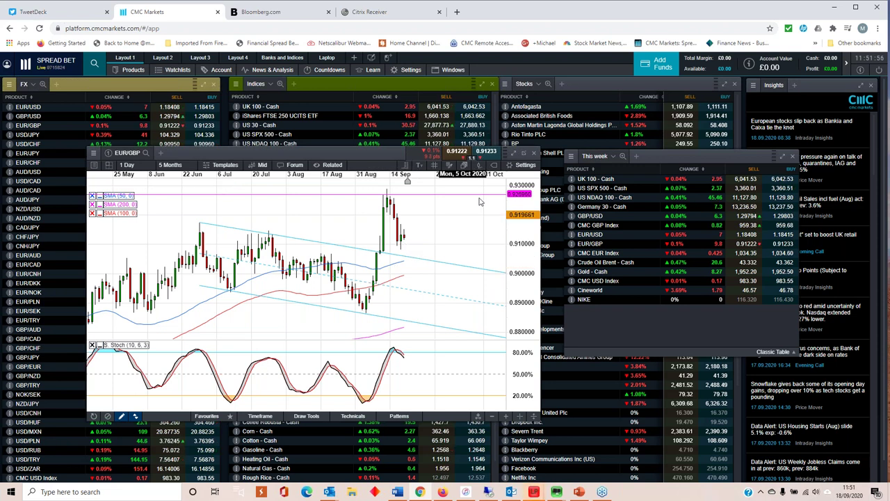
pyautogui.click(535, 154)
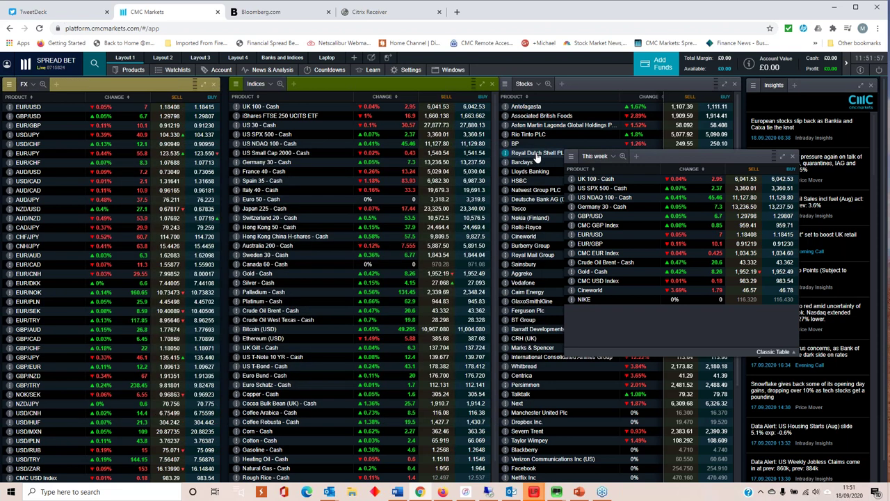
# View the GBP/USD daily chart from the watchlist, close it, and reposition the This week watchlist over the Indices list.
pyautogui.doubleClick(586, 218)
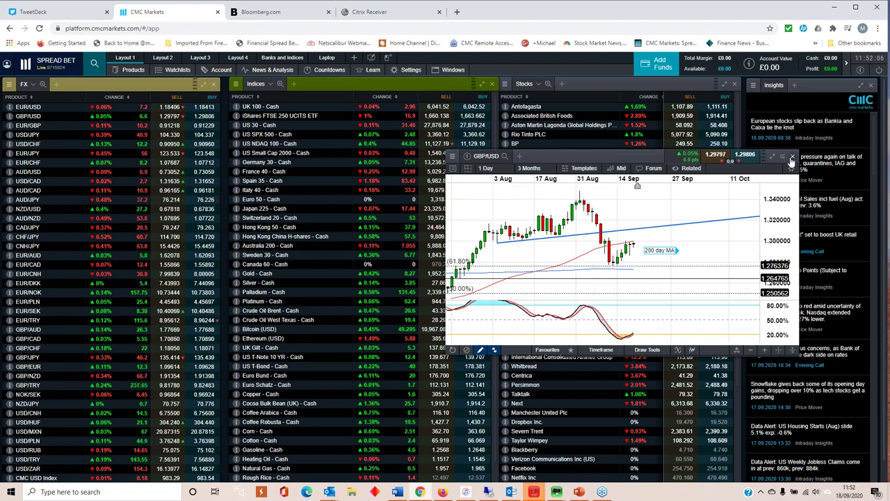
pyautogui.click(792, 156)
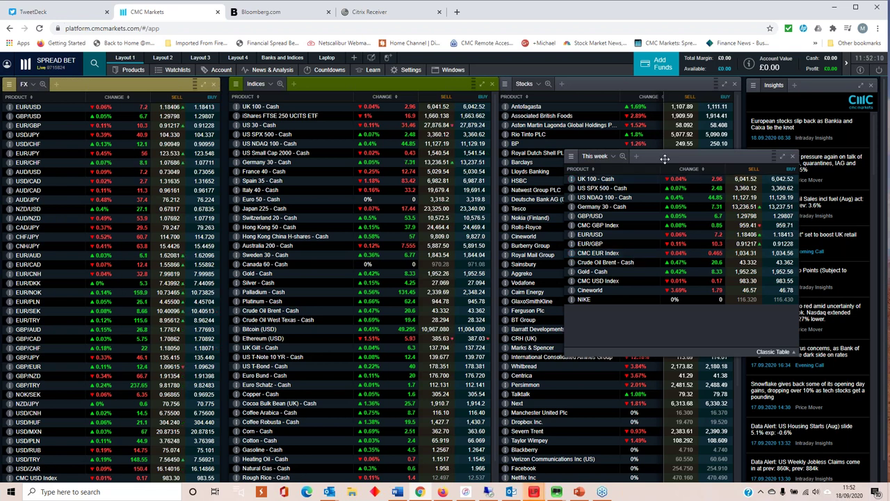
pyautogui.moveTo(647, 156); pyautogui.dragTo(387, 149)
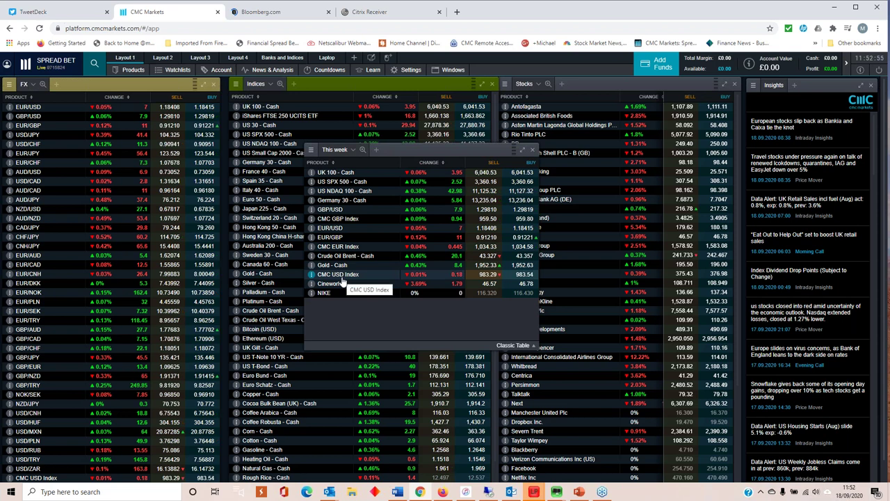
# Open the CMC USD Index chart from the watchlist, examine its price action below the trendline over four months, and close it.
pyautogui.click(341, 275)
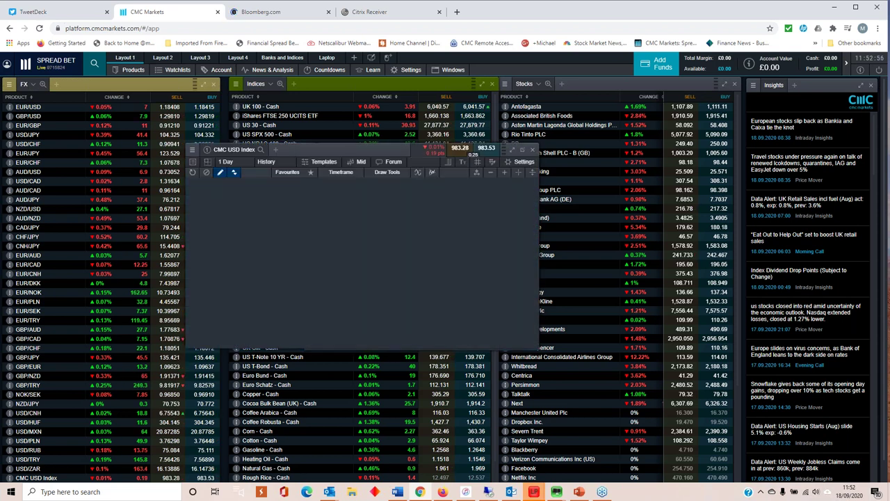
pyautogui.scroll(4, 381, 235)
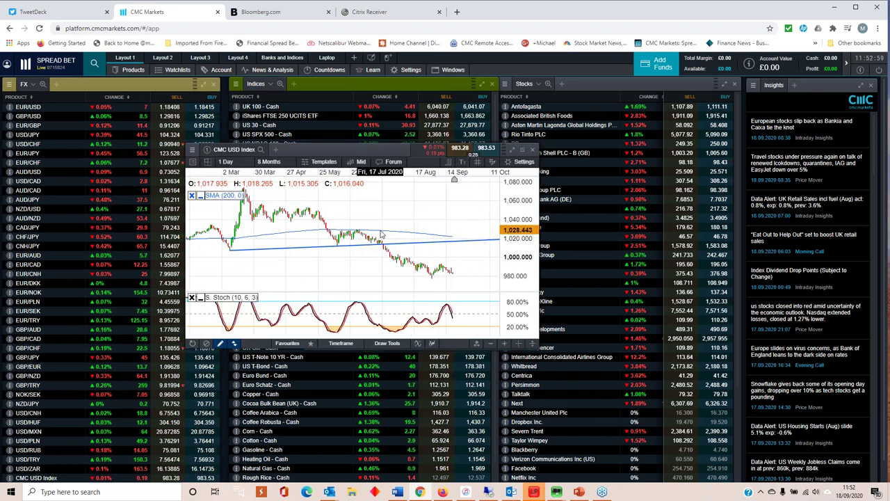
pyautogui.scroll(4, 381, 234)
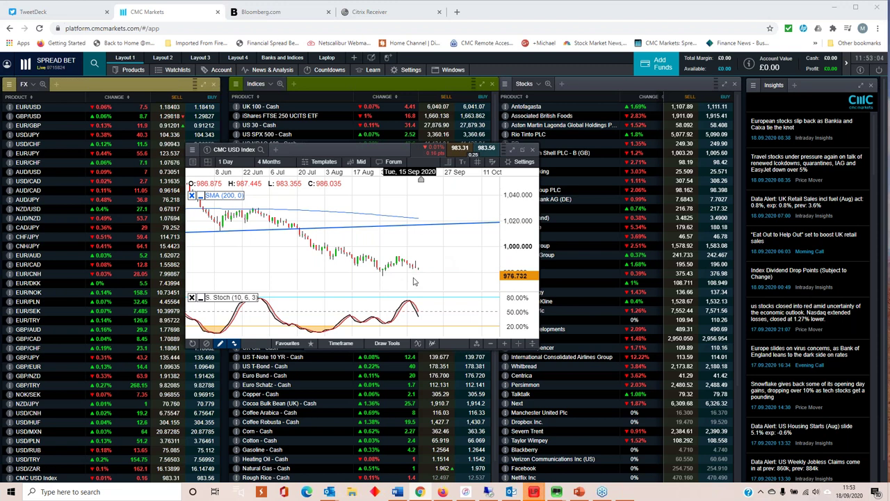
pyautogui.moveTo(359, 149); pyautogui.dragTo(361, 177)
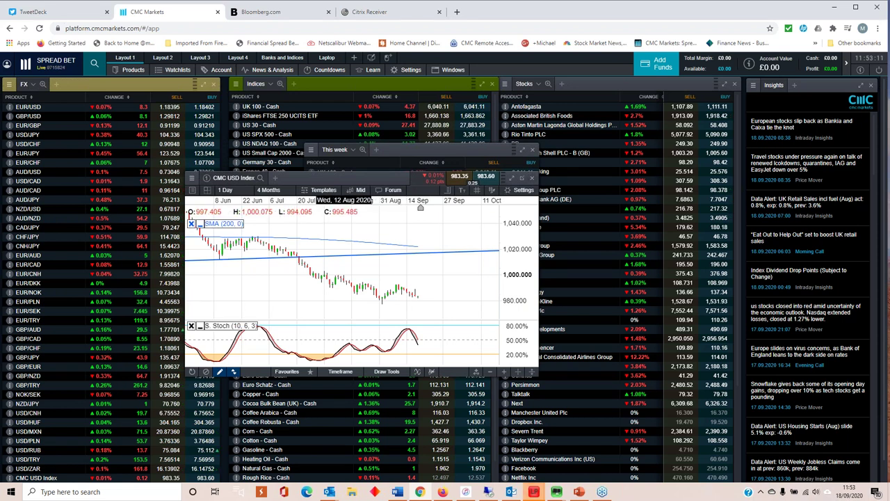
pyautogui.moveTo(345, 181); pyautogui.dragTo(277, 221)
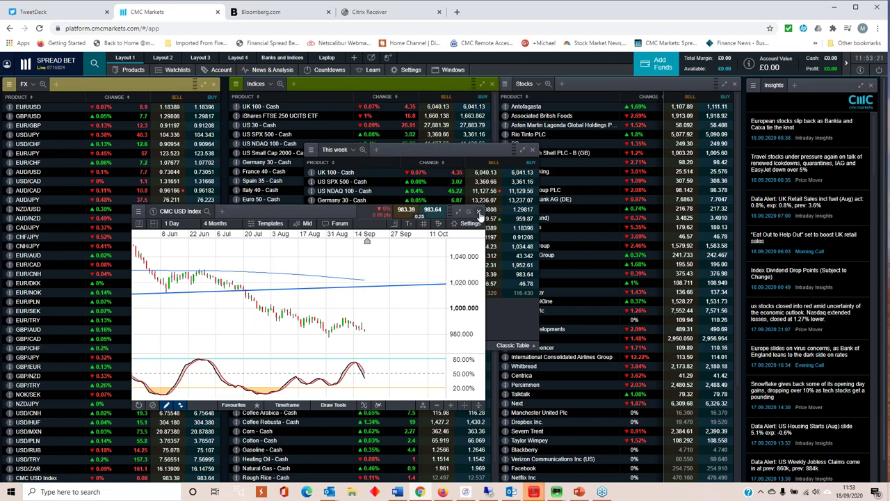
pyautogui.click(479, 212)
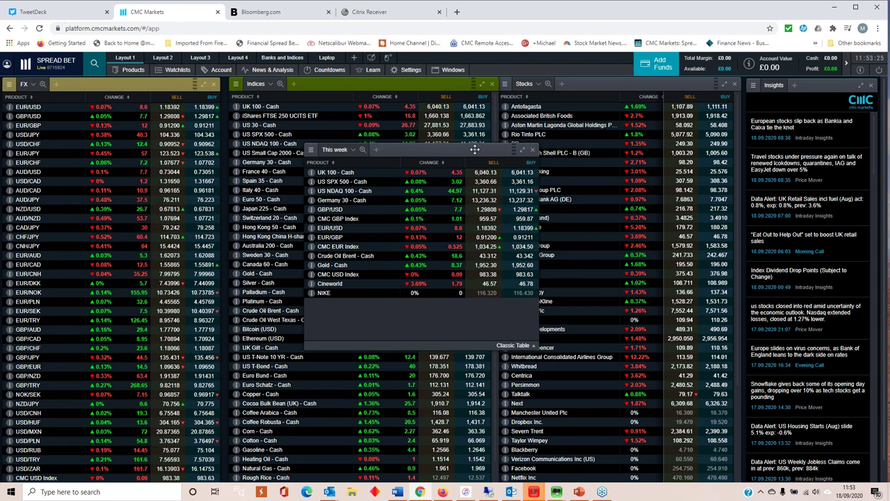
# Open the Cineworld chart from the watchlist, separate and enlarge it to examine eight months of daily prices, and close it.
pyautogui.moveTo(459, 149); pyautogui.dragTo(434, 160)
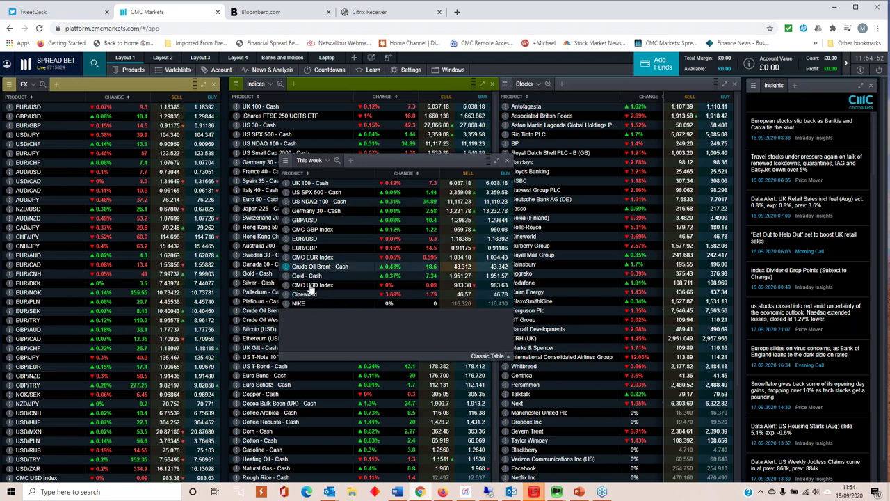
pyautogui.click(306, 295)
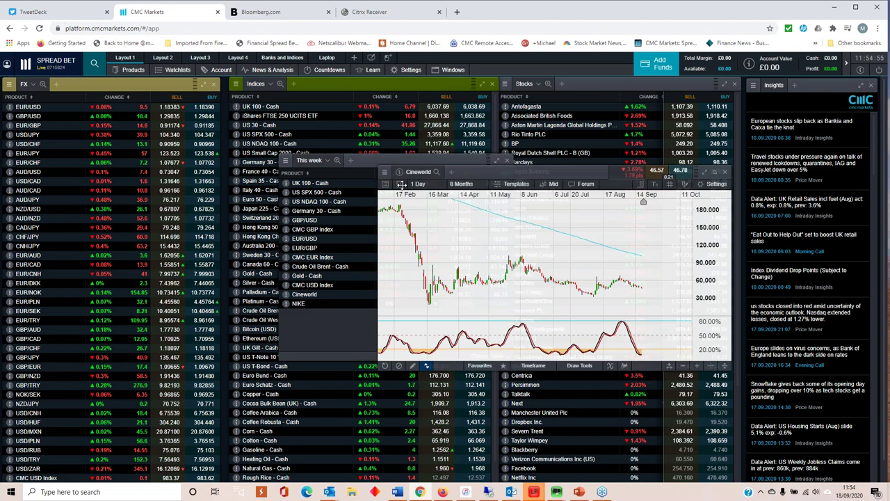
pyautogui.moveTo(473, 160); pyautogui.dragTo(801, 124)
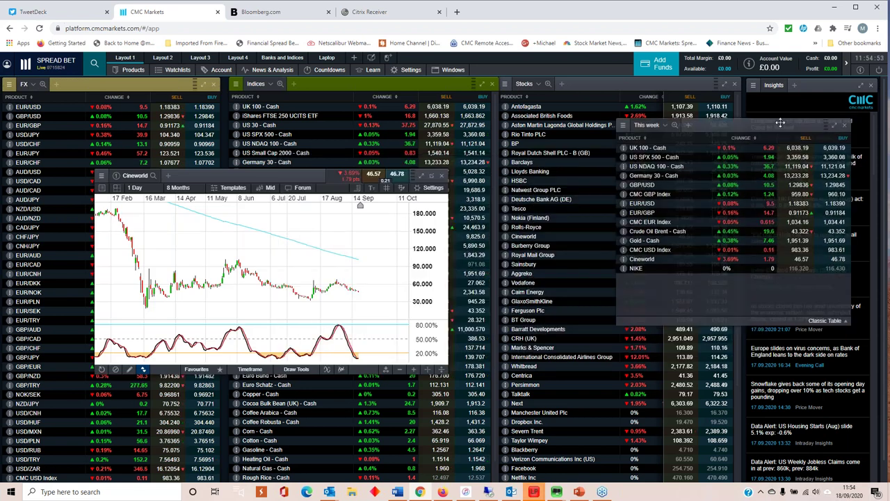
pyautogui.moveTo(283, 180); pyautogui.dragTo(245, 141)
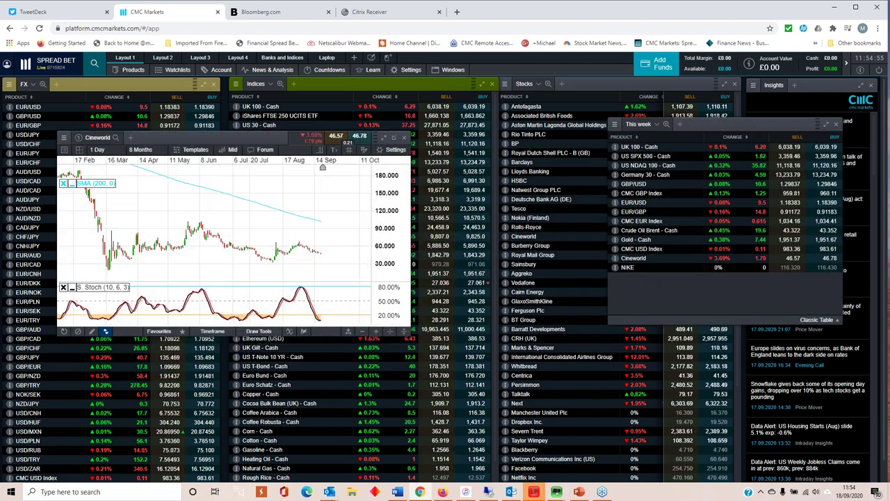
pyautogui.moveTo(410, 336); pyautogui.dragTo(518, 405)
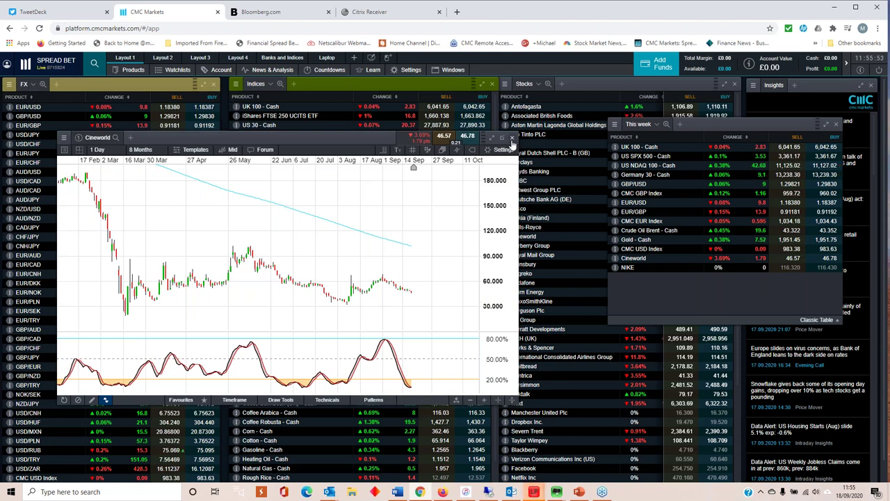
pyautogui.click(511, 138)
# Open the NIKE chart from the watchlist, separate and enlarge it to examine nine months of daily prices, and close it.
pyautogui.click(627, 267)
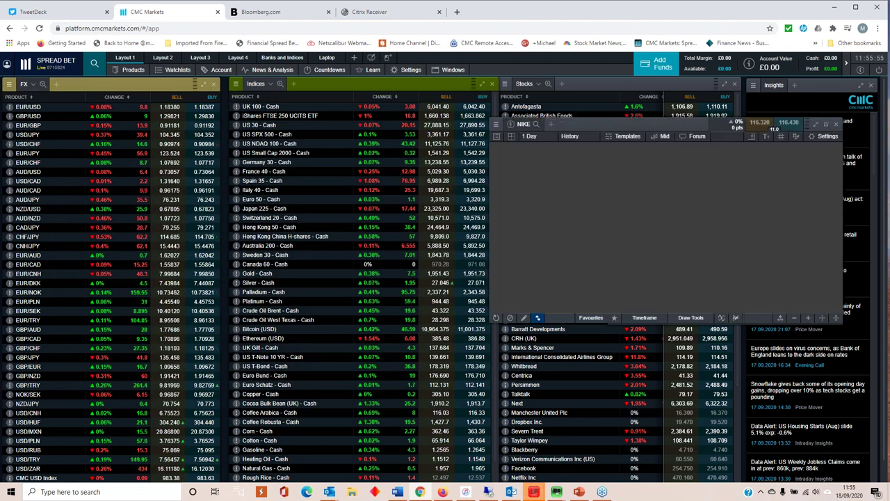
pyautogui.moveTo(570, 124); pyautogui.dragTo(178, 146)
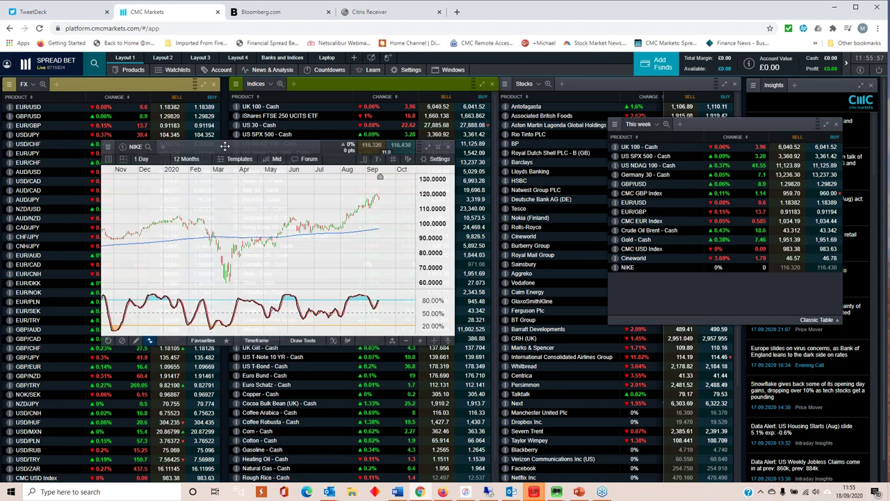
pyautogui.scroll(3, 262, 221)
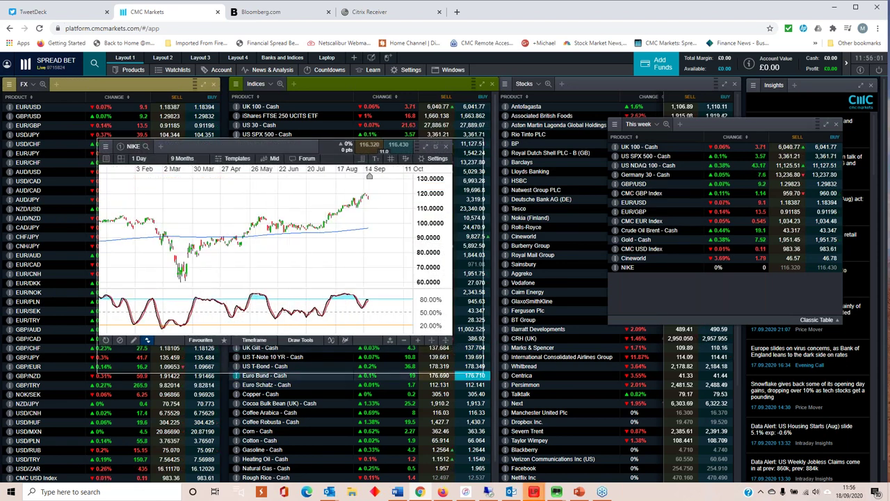
pyautogui.moveTo(455, 345); pyautogui.dragTo(551, 421)
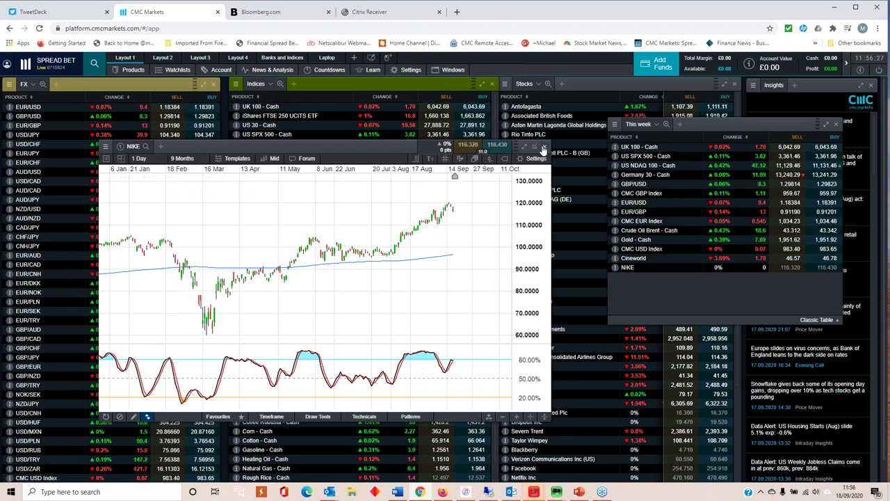
pyautogui.click(543, 148)
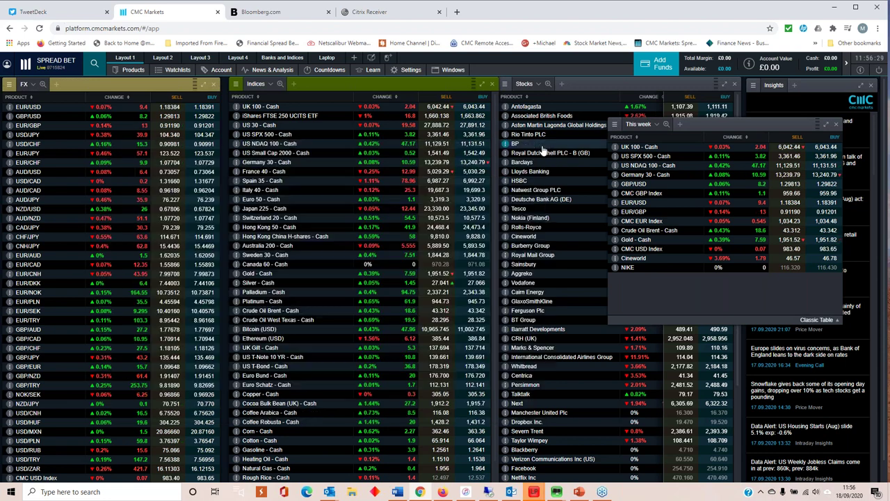
# Search the Product Library for Kingfisher, open the share's chart, and close the library.
pyautogui.click(132, 70)
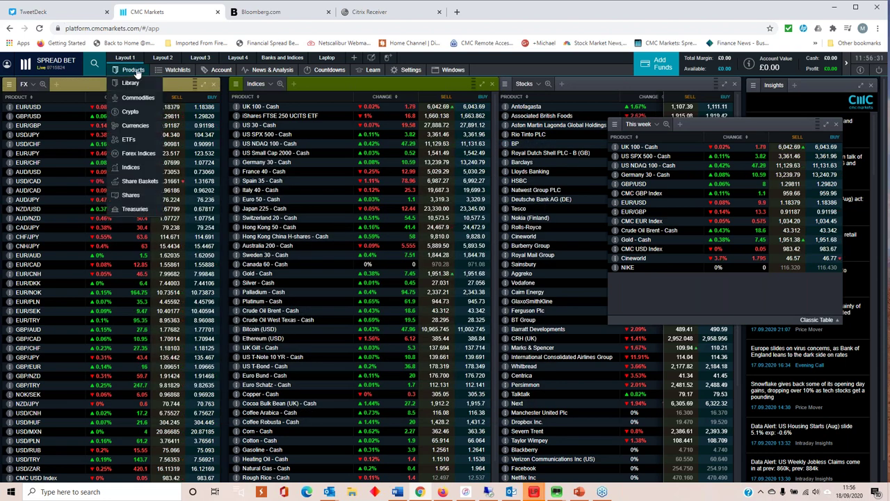
pyautogui.click(130, 83)
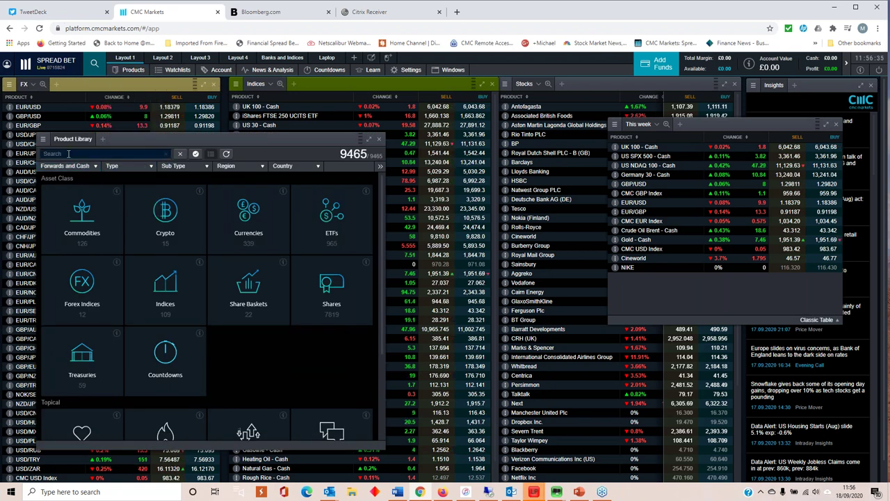
pyautogui.write('Kin')
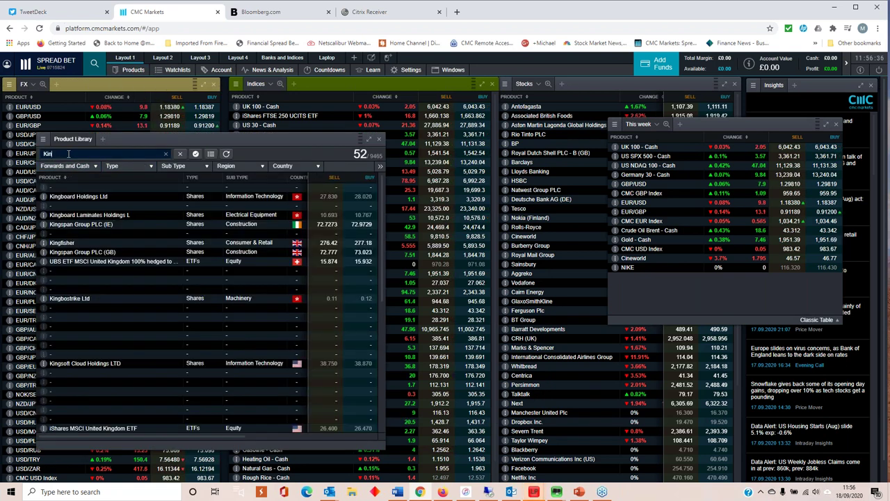
pyautogui.write('fs')
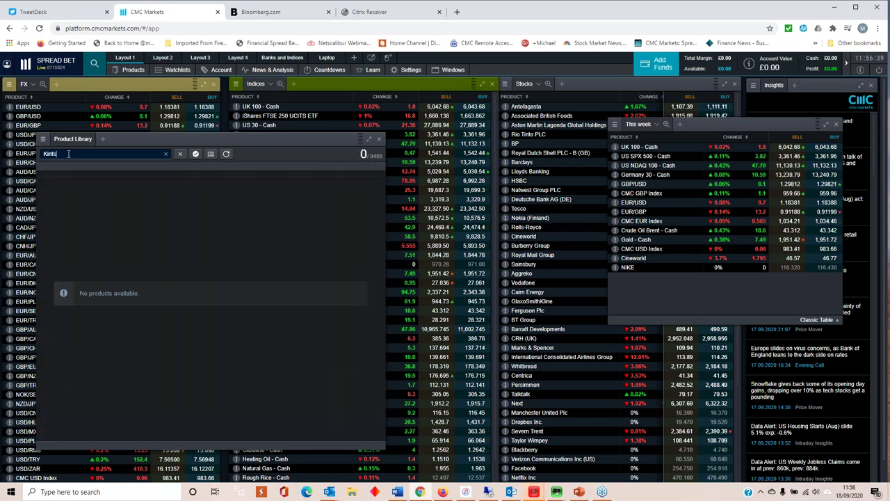
pyautogui.press('BackSpace')
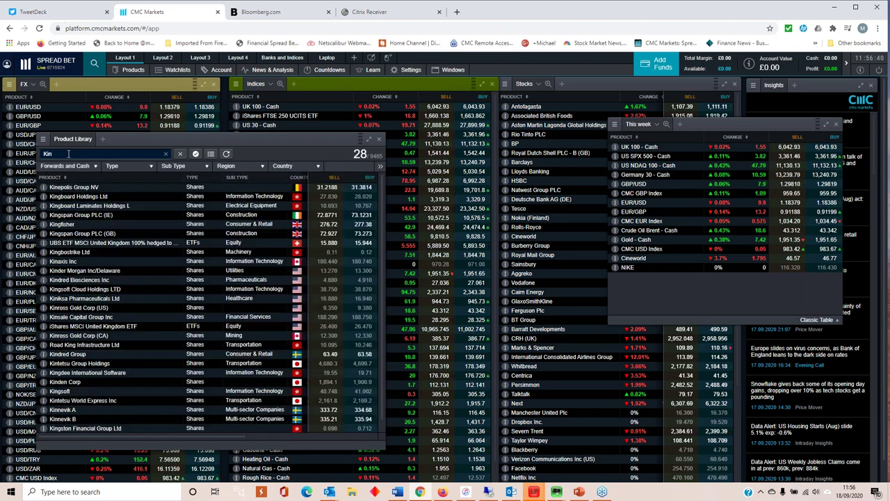
pyautogui.write('s')
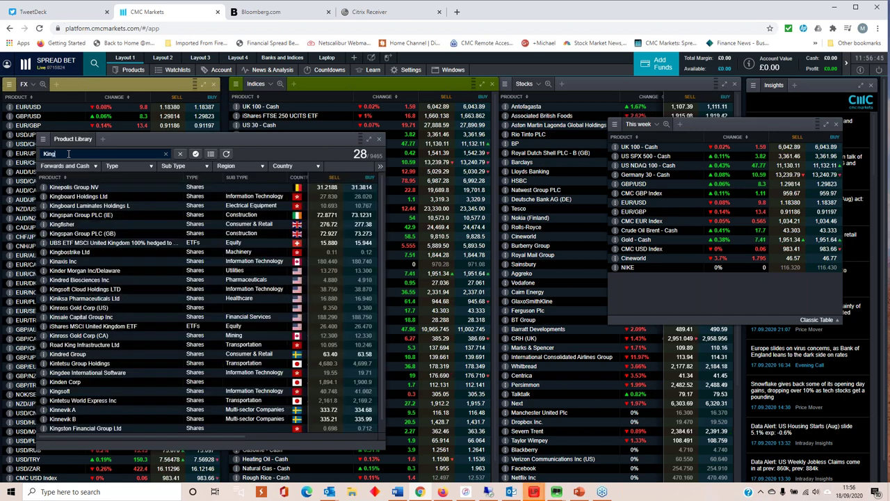
pyautogui.write('fisher')
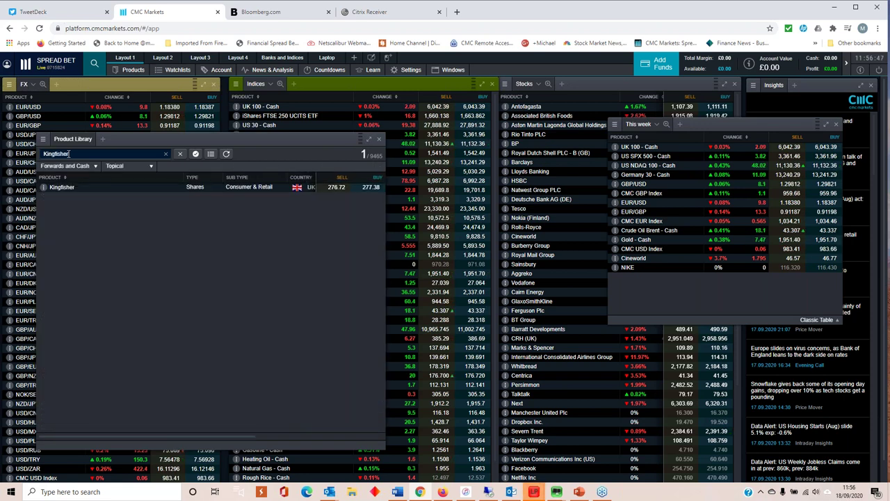
pyautogui.click(70, 191)
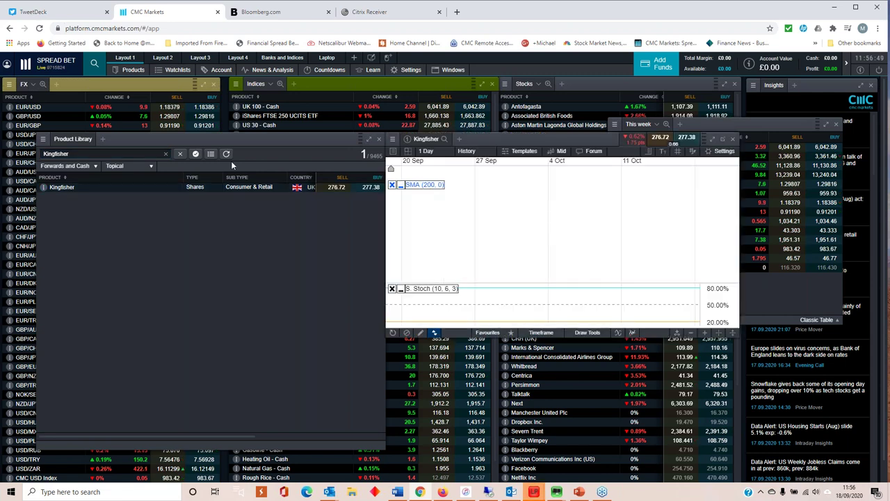
pyautogui.click(180, 154)
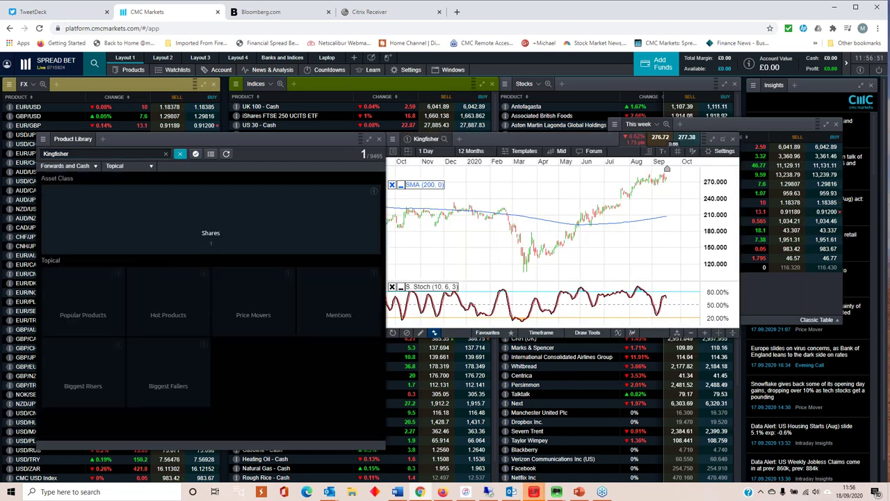
pyautogui.click(380, 142)
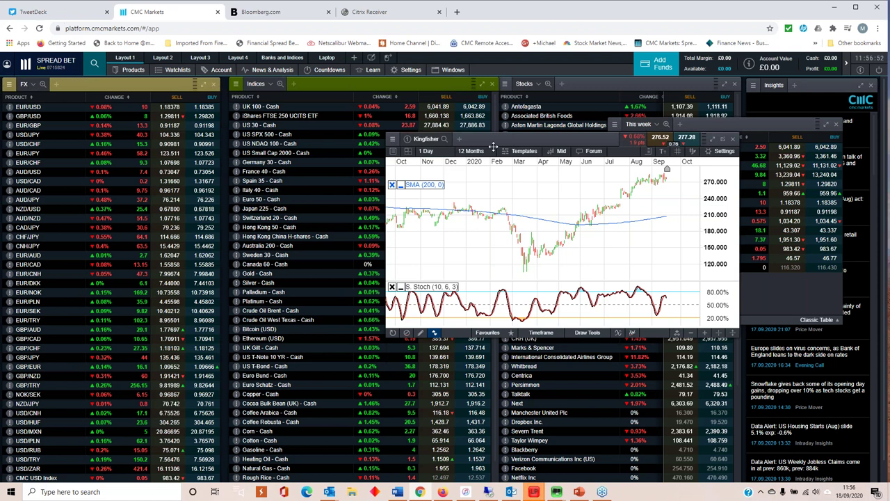
# Move the Kingfisher chart clear of the watchlist to examine twelve months of daily prices, close it, and reposition the This week watchlist.
pyautogui.moveTo(518, 134); pyautogui.dragTo(182, 139)
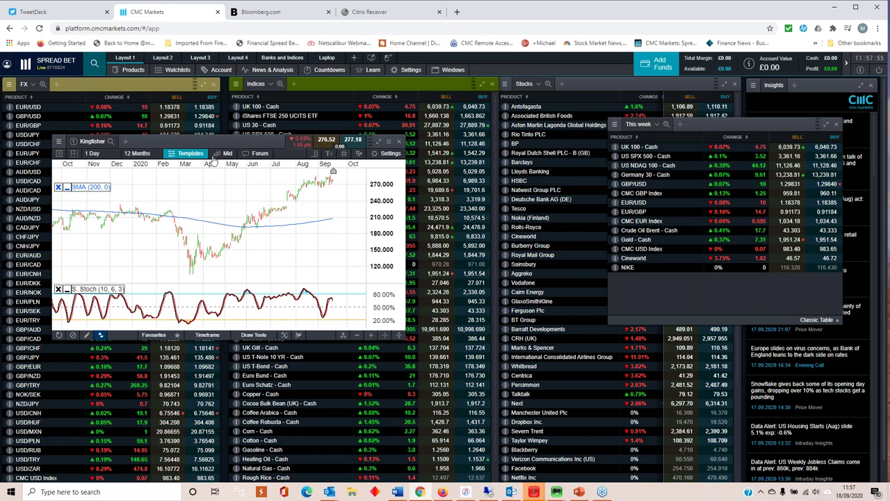
pyautogui.click(400, 143)
pyautogui.moveTo(706, 126); pyautogui.dragTo(259, 147)
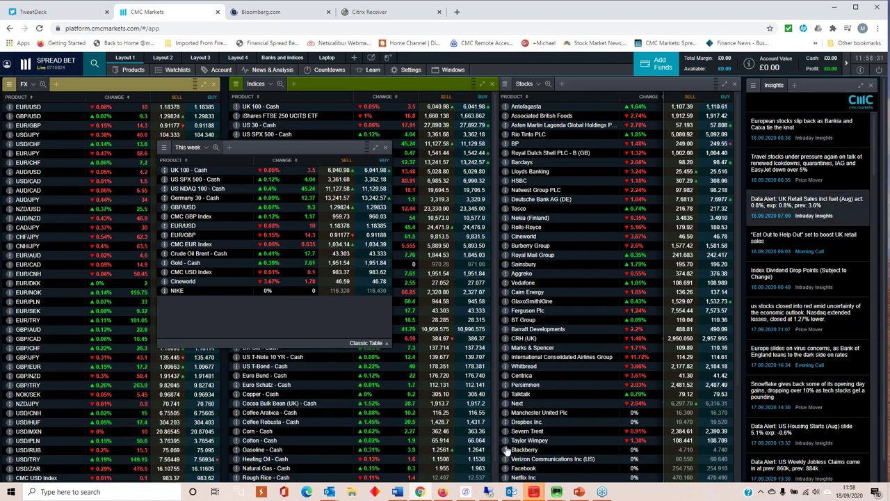
# Switch to the Weekly Update slides in PowerPoint, start the slide show from the first slide, and open the display settings.
pyautogui.click(578, 492)
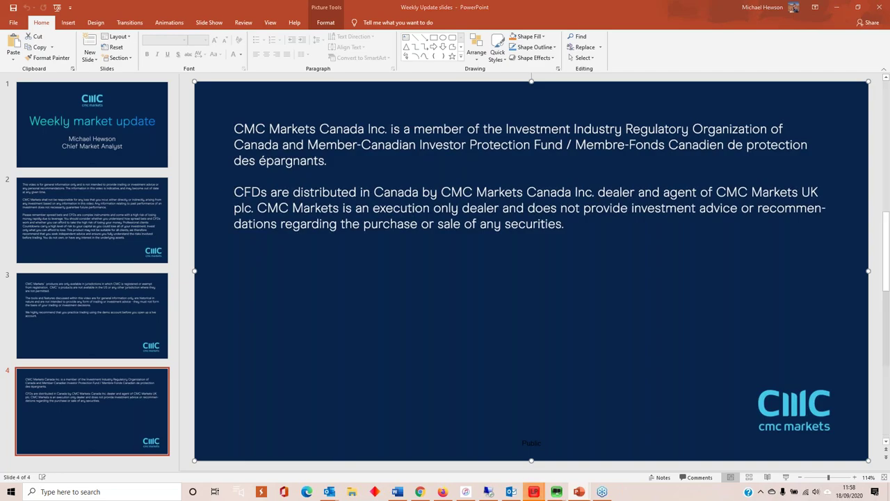
pyautogui.press('F5')
pyautogui.click(166, 16)
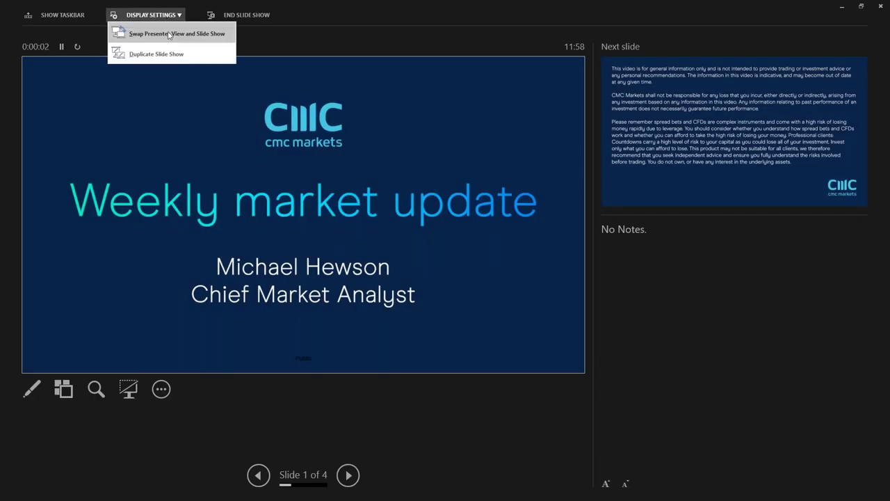